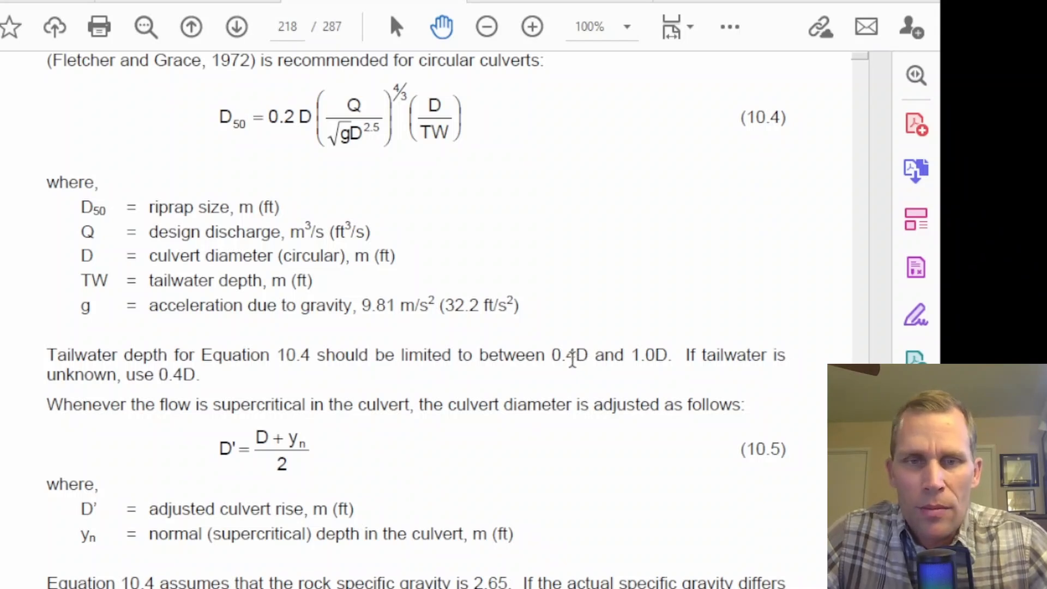
- Examine the riprap sizing equation 10.4, its tailwater limits, Table 10.1 and the riprap apron design examples in the manual
{"action": "scroll", "coordinate": [572, 360], "scroll_direction": "down", "scroll_amount": 3}
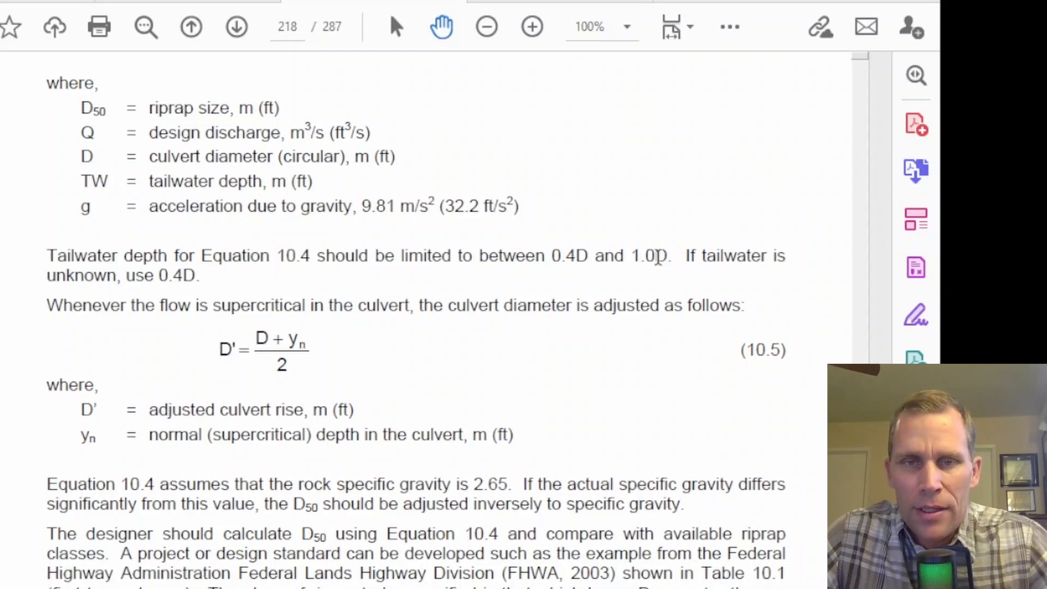
{"action": "scroll", "coordinate": [664, 258], "scroll_direction": "up", "scroll_amount": 2}
{"action": "scroll", "coordinate": [664, 257], "scroll_direction": "up", "scroll_amount": 2}
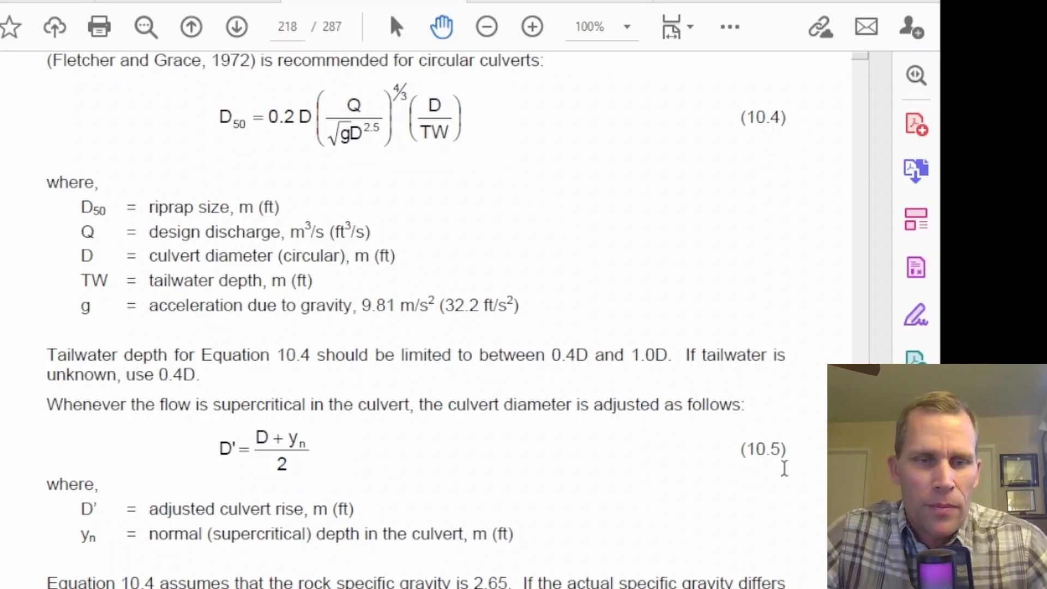
{"action": "scroll", "coordinate": [314, 436], "scroll_direction": "down", "scroll_amount": 20}
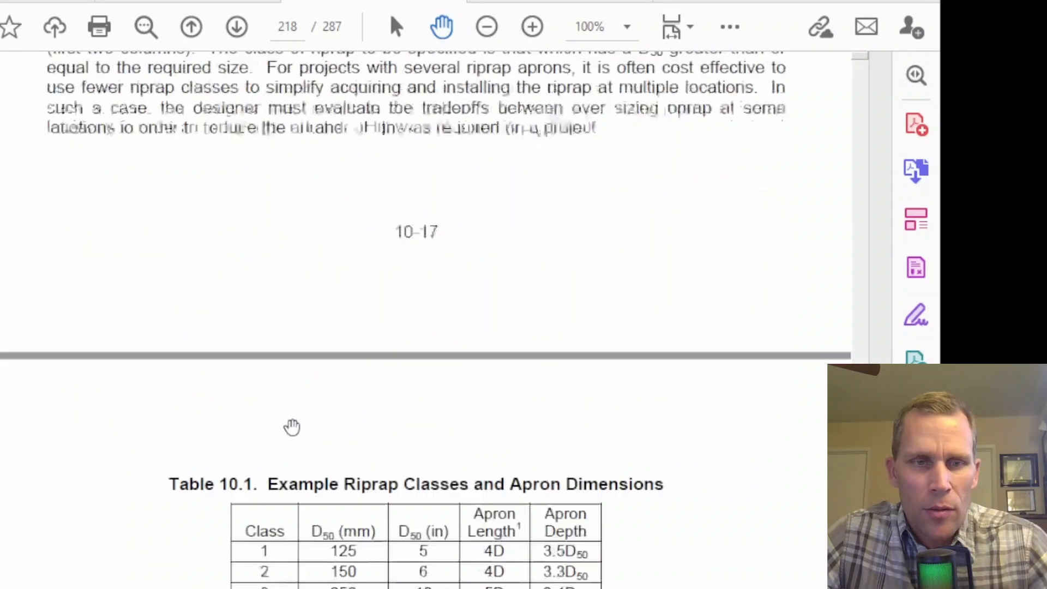
{"action": "scroll", "coordinate": [287, 422], "scroll_direction": "down", "scroll_amount": 6}
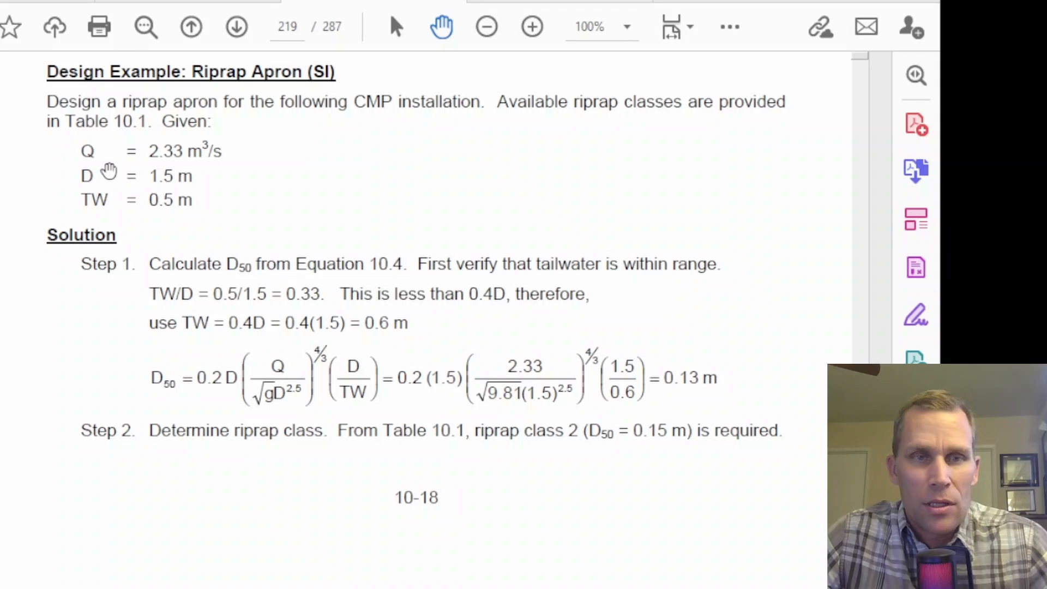
{"action": "scroll", "coordinate": [117, 273], "scroll_direction": "down", "scroll_amount": 10}
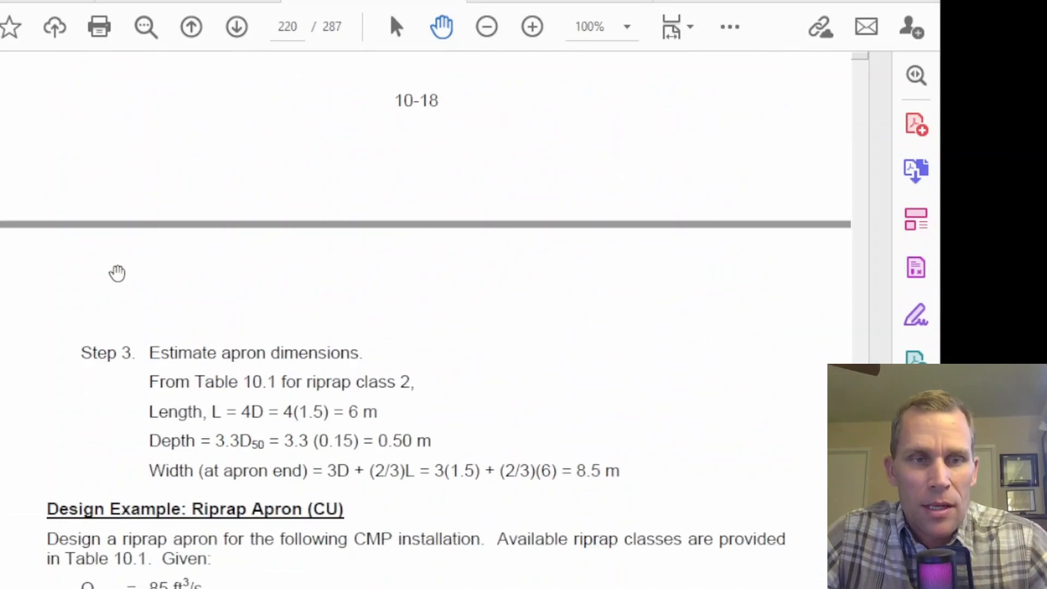
{"action": "scroll", "coordinate": [104, 330], "scroll_direction": "down", "scroll_amount": 2}
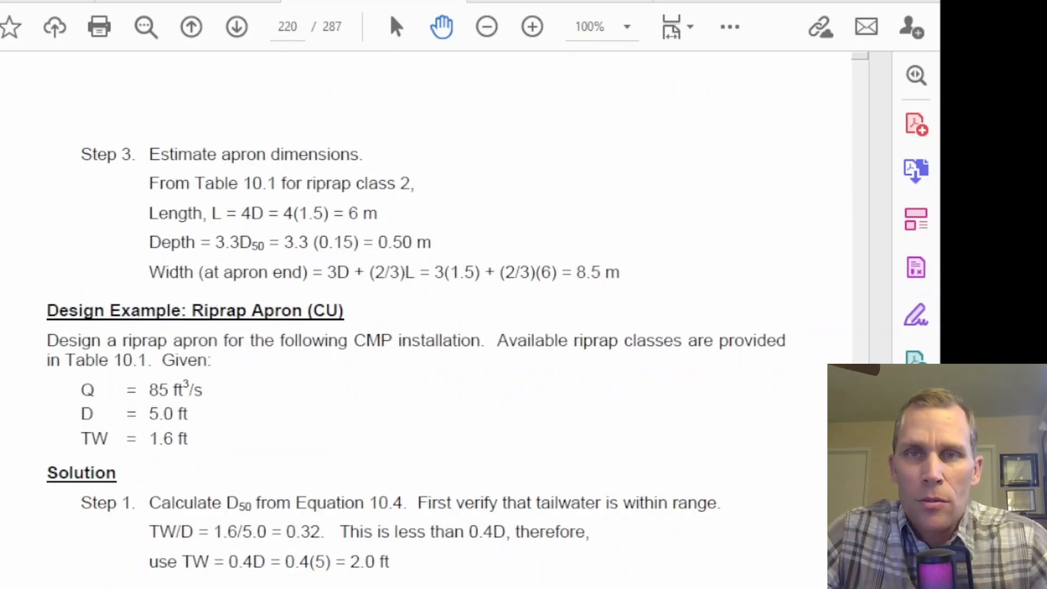
{"action": "left_click", "coordinate": [1010, 33]}
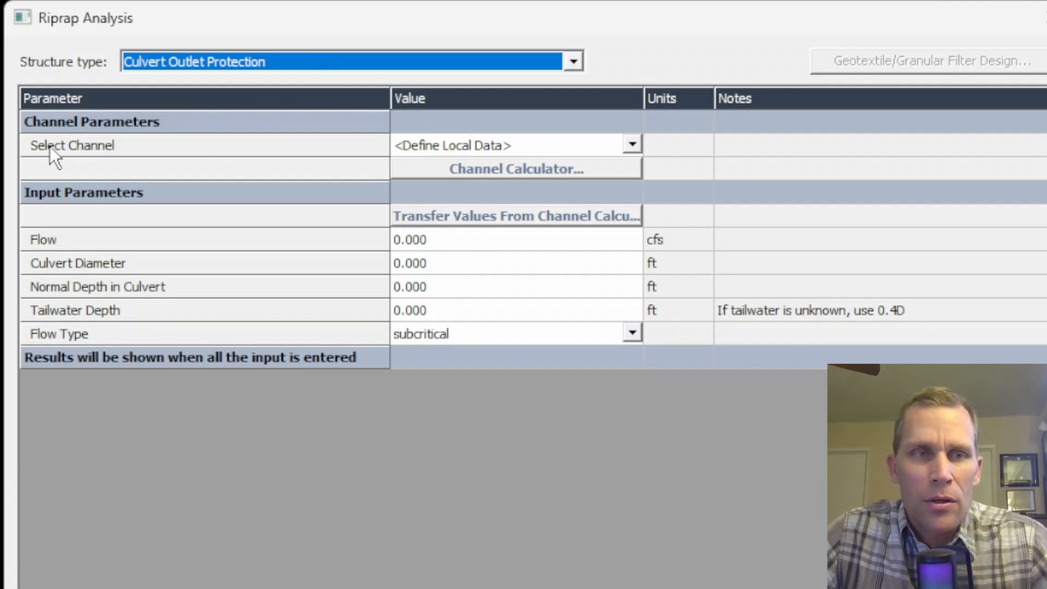
{"action": "left_click", "coordinate": [632, 140]}
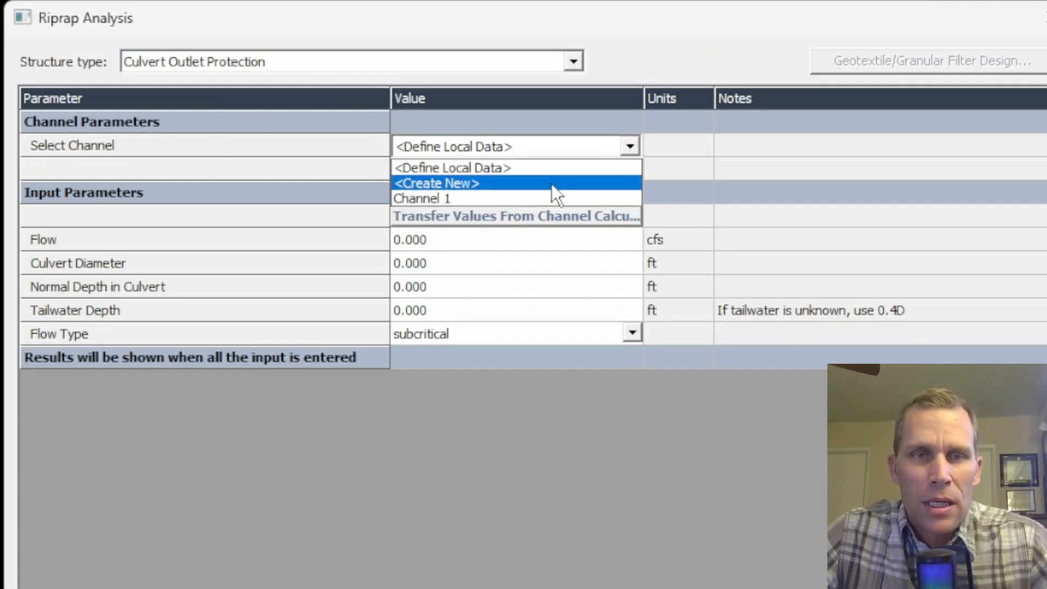
{"action": "left_click", "coordinate": [501, 182]}
{"action": "left_click", "coordinate": [499, 171]}
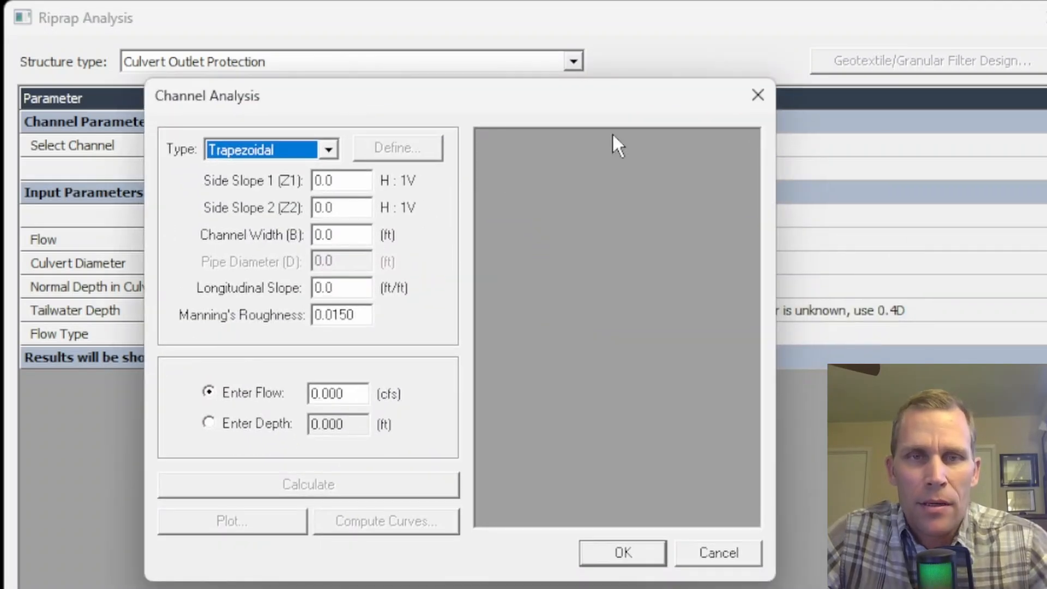
{"action": "left_click", "coordinate": [757, 95]}
- Choose Channel 1 as the channel for the culvert outlet protection analysis
{"action": "left_click", "coordinate": [636, 143]}
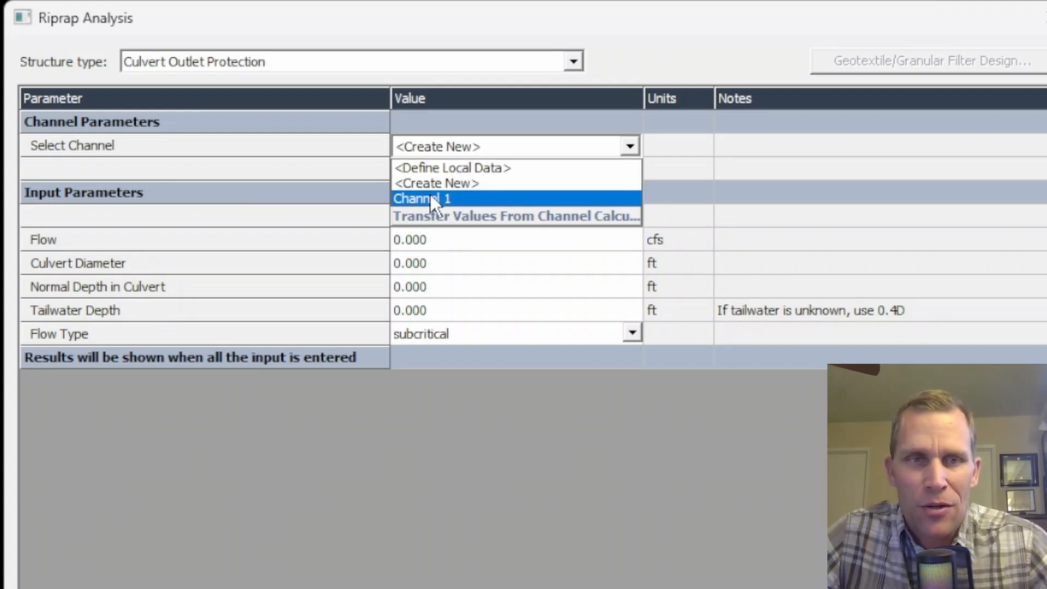
{"action": "left_click", "coordinate": [384, 21]}
{"action": "left_click_drag", "start_coordinate": [384, 21], "coordinate": [616, 119]}
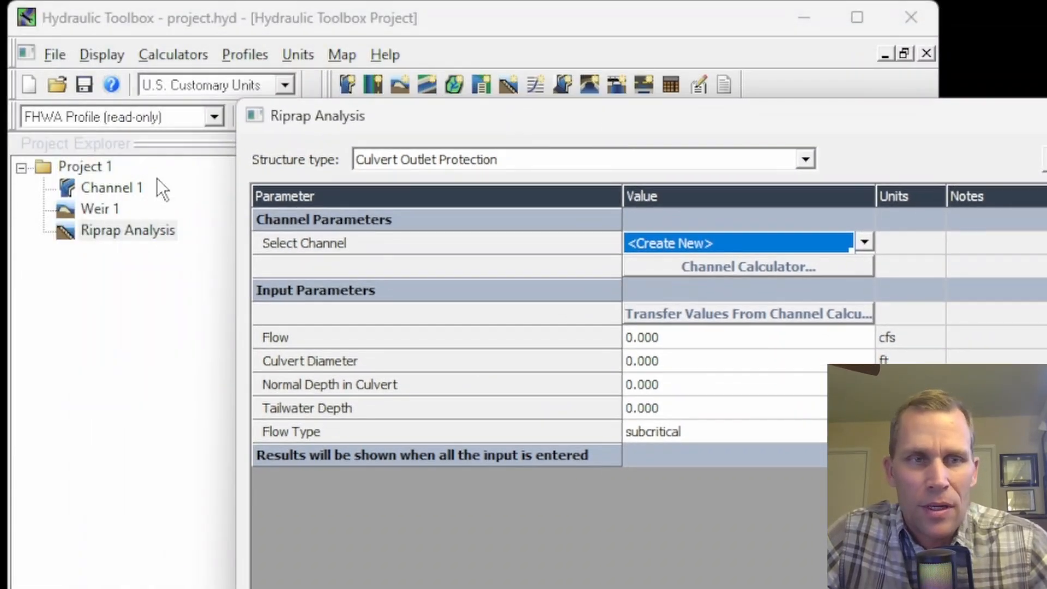
{"action": "left_click_drag", "start_coordinate": [417, 120], "coordinate": [196, 31]}
{"action": "left_click", "coordinate": [469, 150]}
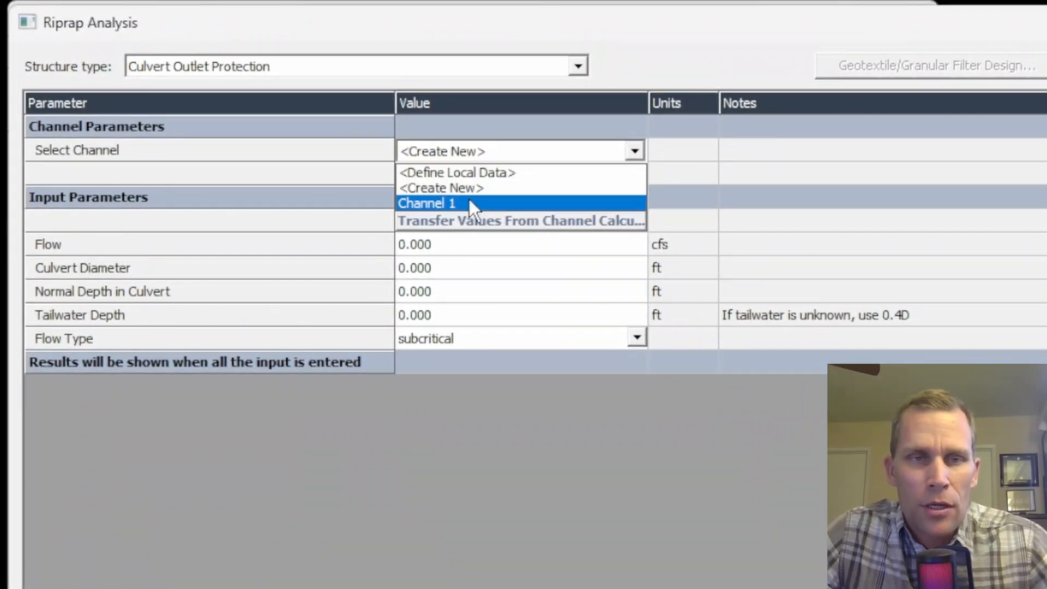
{"action": "left_click", "coordinate": [469, 198]}
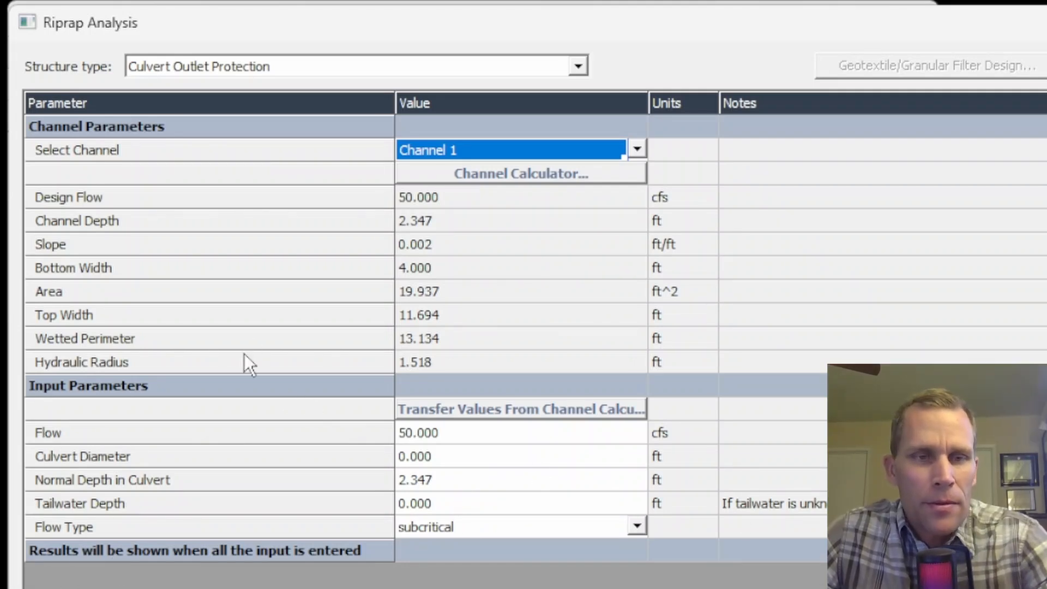
- Set the culvert diameter to 4 ft and the tailwater depth to 2 ft in the input parameters
{"action": "left_click", "coordinate": [463, 434]}
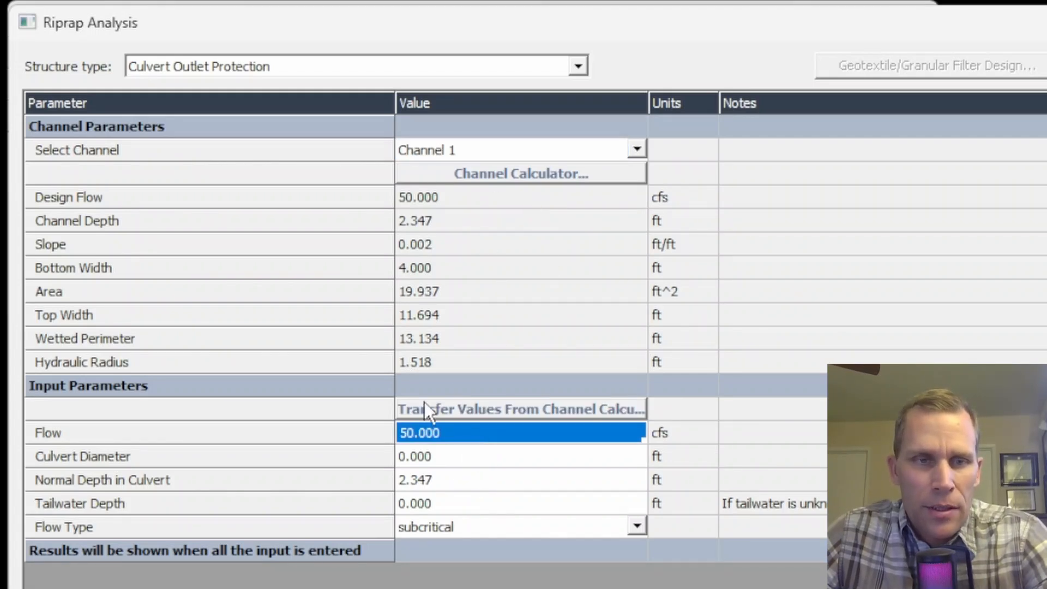
{"action": "left_click", "coordinate": [450, 455]}
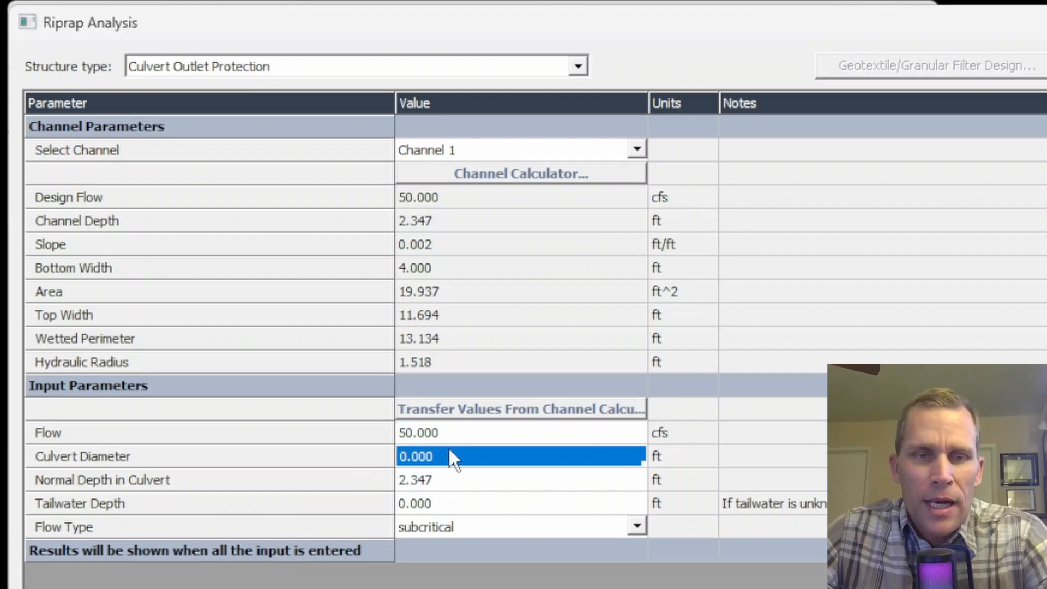
{"action": "type", "text": "4"}
{"action": "key", "text": "Return"}
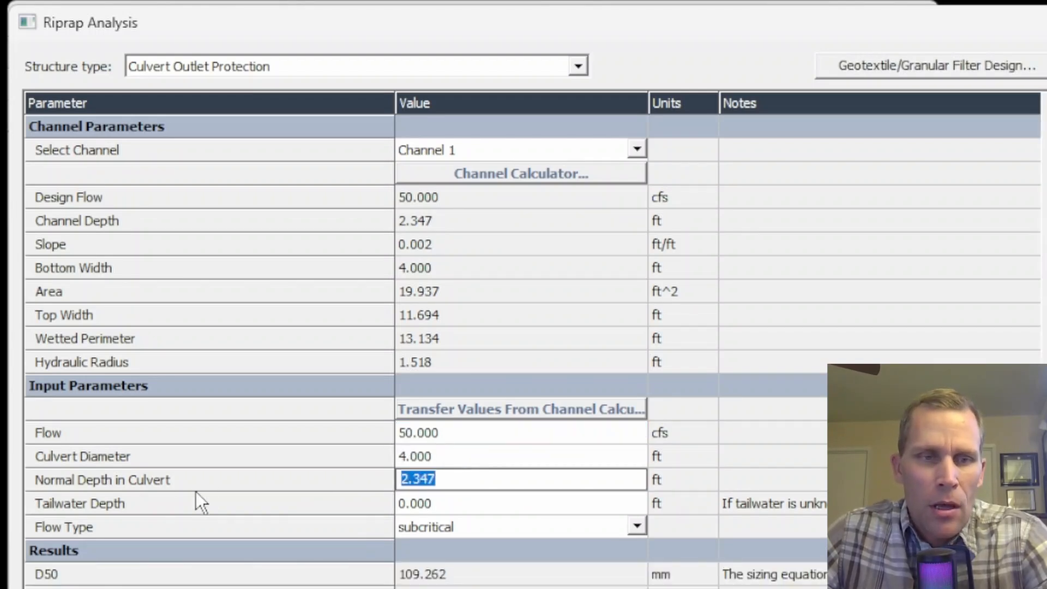
{"action": "left_click", "coordinate": [444, 484]}
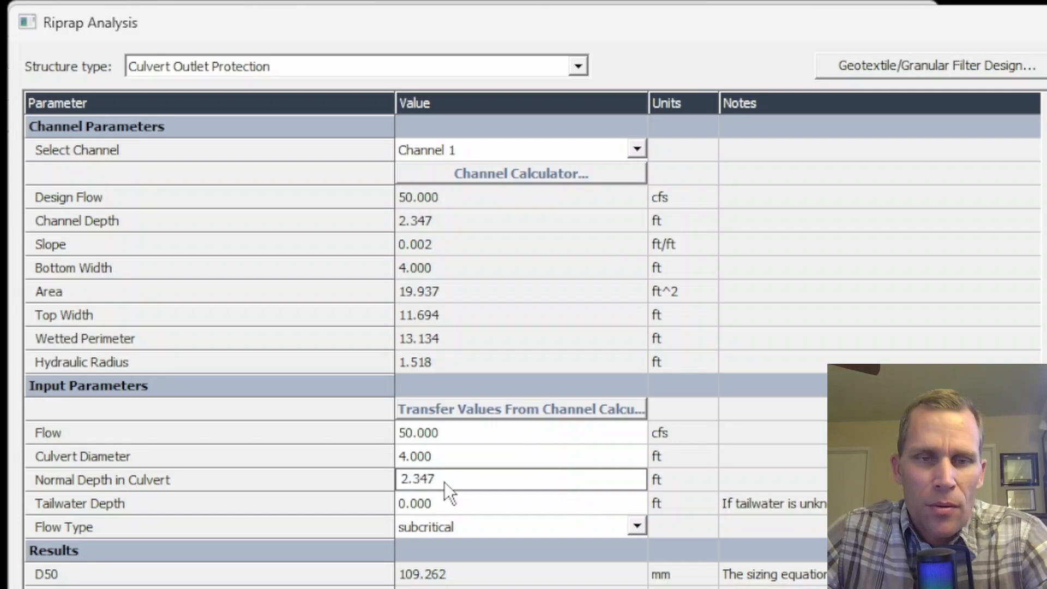
{"action": "left_click", "coordinate": [435, 221]}
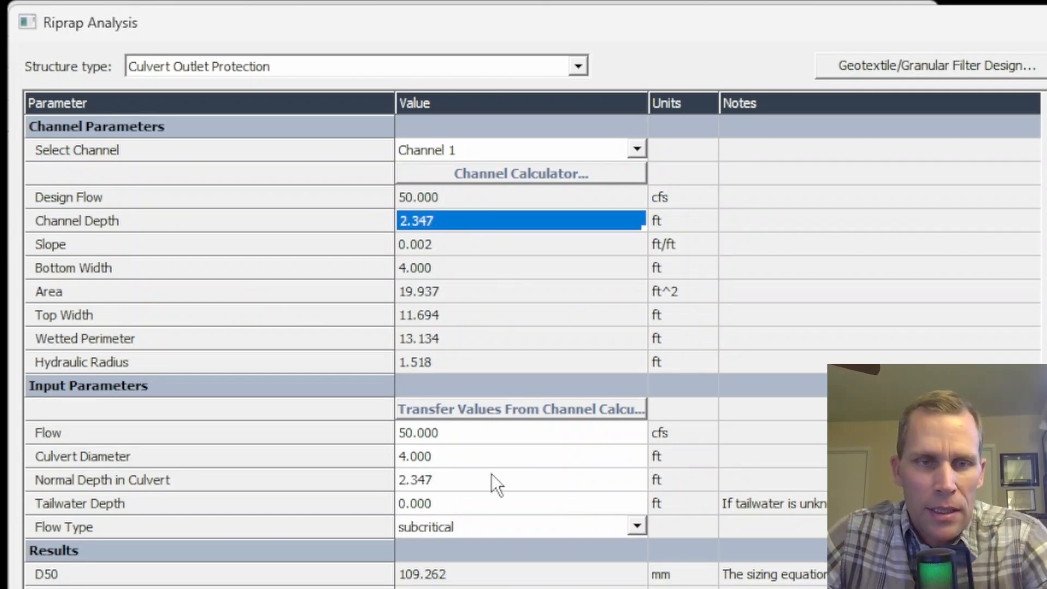
{"action": "left_click", "coordinate": [447, 502]}
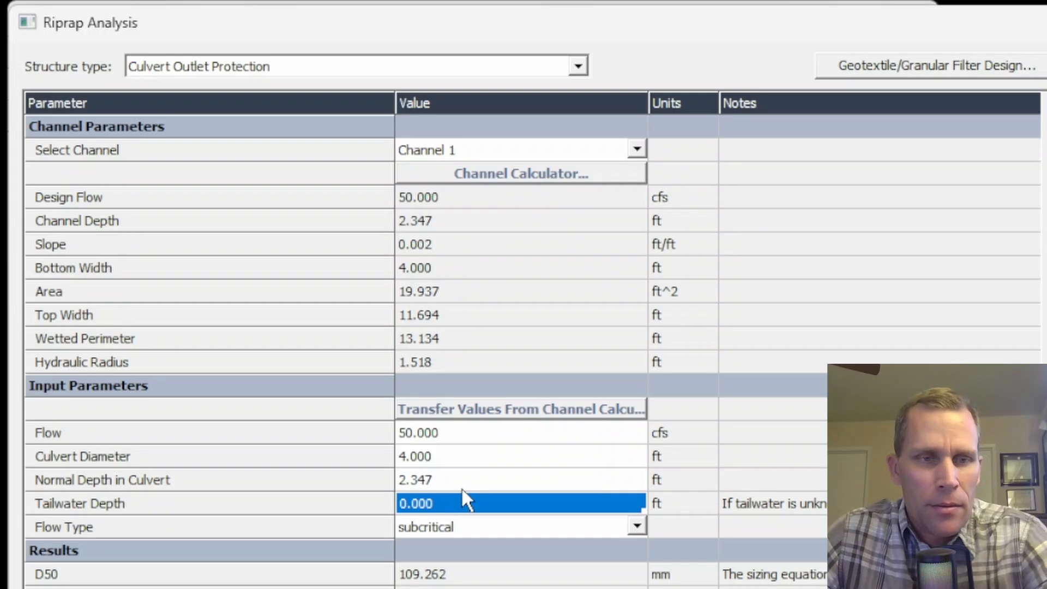
{"action": "left_click", "coordinate": [446, 457]}
{"action": "left_click", "coordinate": [454, 501]}
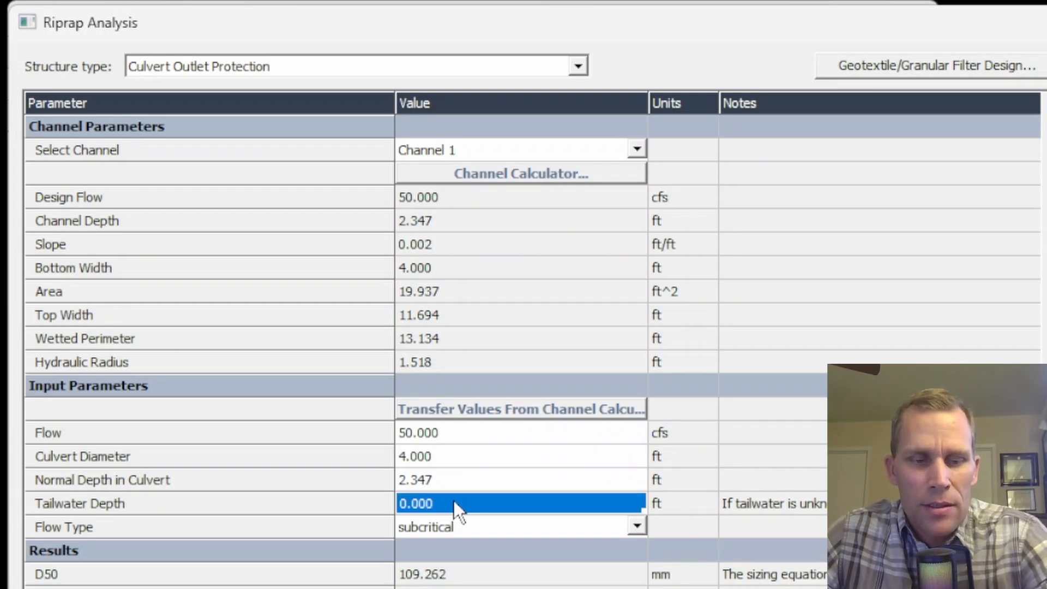
{"action": "type", "text": "2"}
{"action": "key", "text": "Return"}
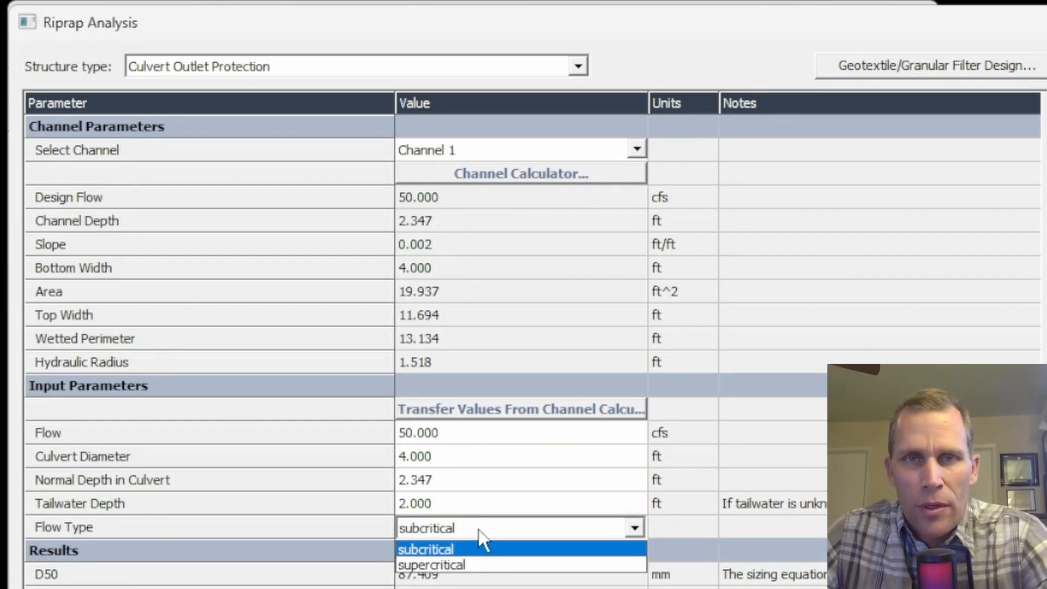
- Switch the flow type to supercritical to compare the riprap size, and return it to subcritical
{"action": "left_click", "coordinate": [406, 548]}
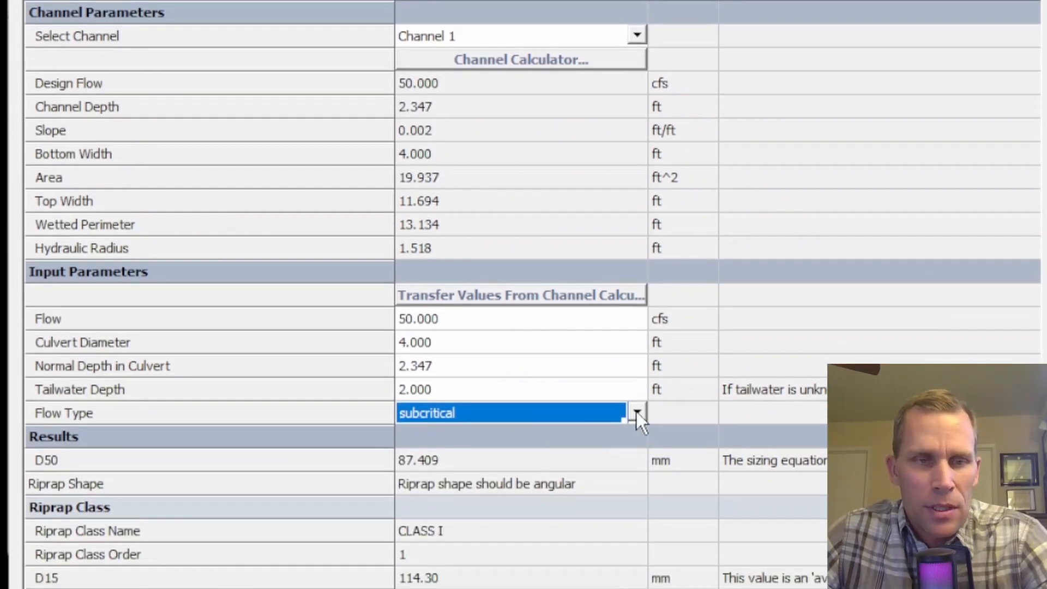
{"action": "left_click", "coordinate": [636, 459]}
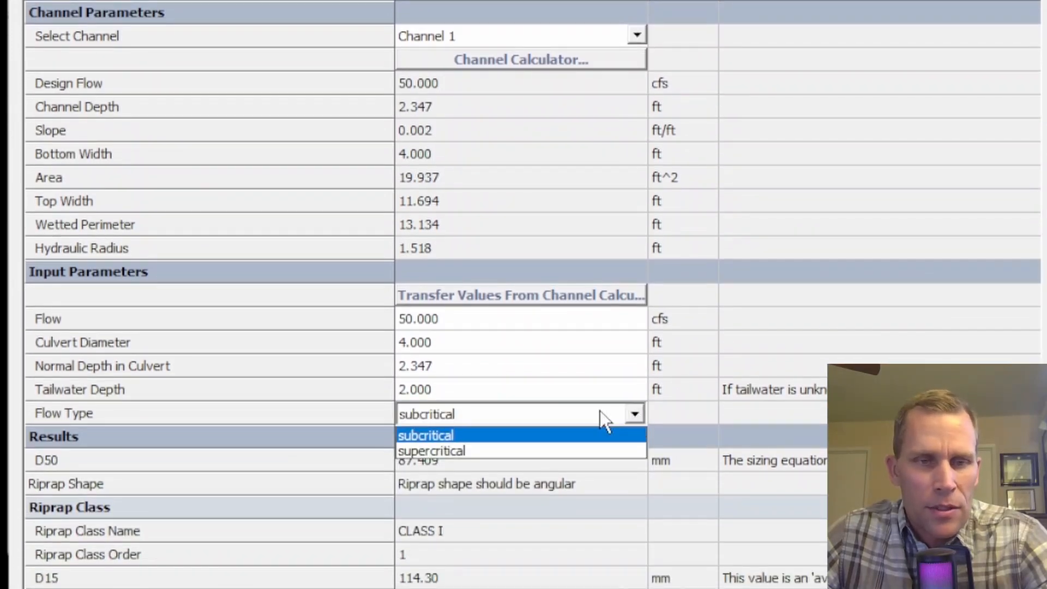
{"action": "left_click", "coordinate": [526, 451]}
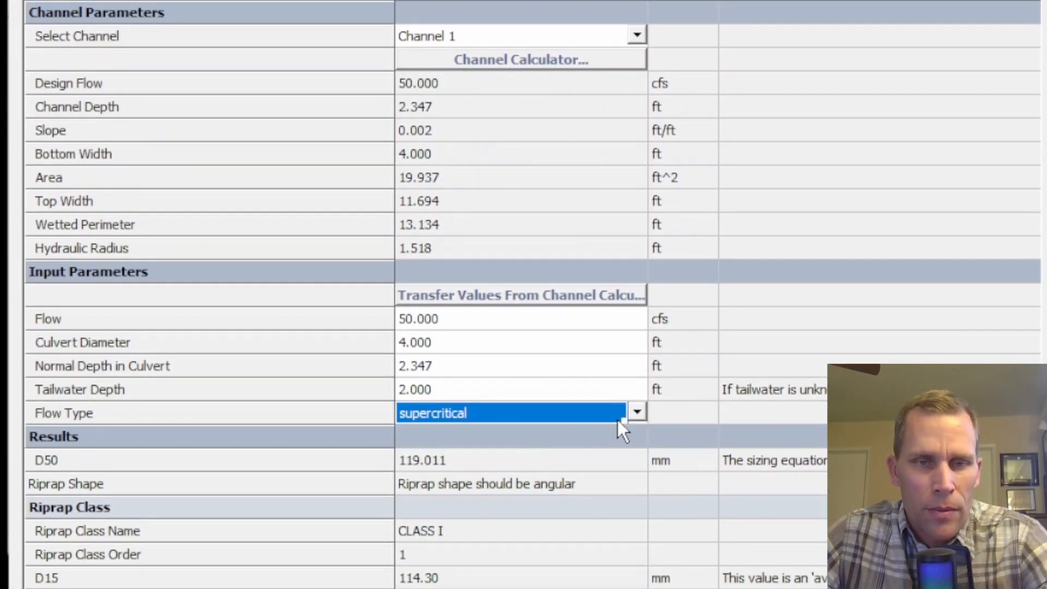
{"action": "left_click", "coordinate": [639, 412]}
{"action": "left_click", "coordinate": [571, 428]}
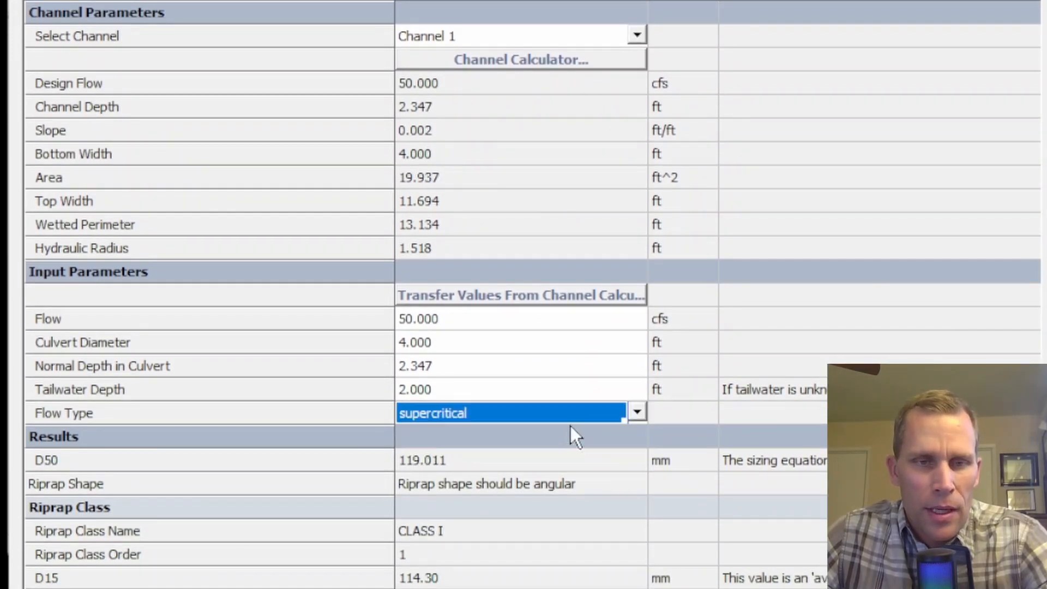
{"action": "left_click", "coordinate": [637, 412]}
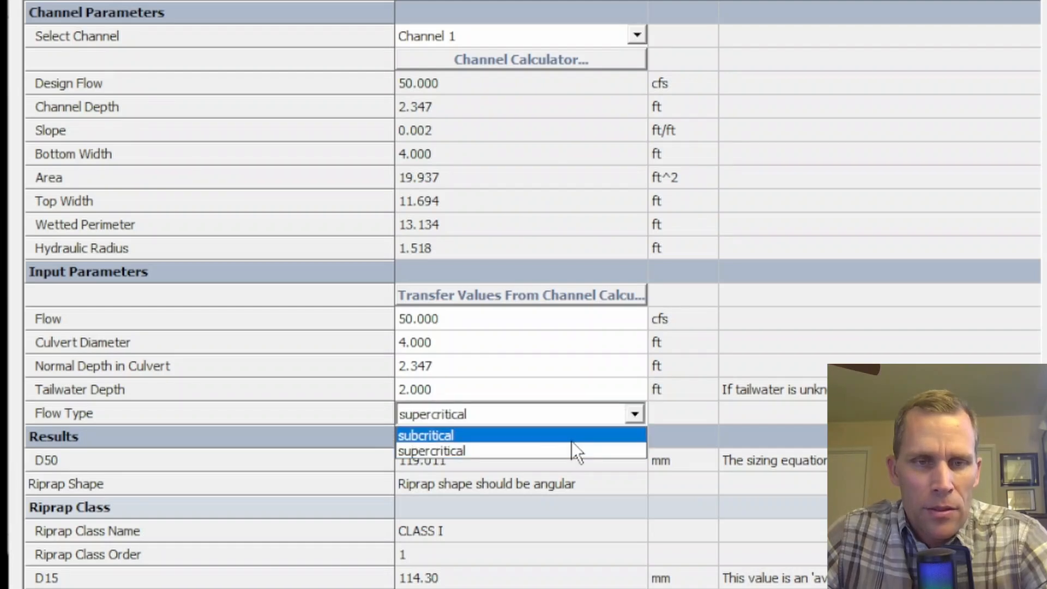
{"action": "left_click", "coordinate": [538, 435]}
- Set the culvert diameter to 3 ft and check the resulting D50 and riprap class name
{"action": "scroll", "coordinate": [418, 385], "scroll_direction": "down", "scroll_amount": 5}
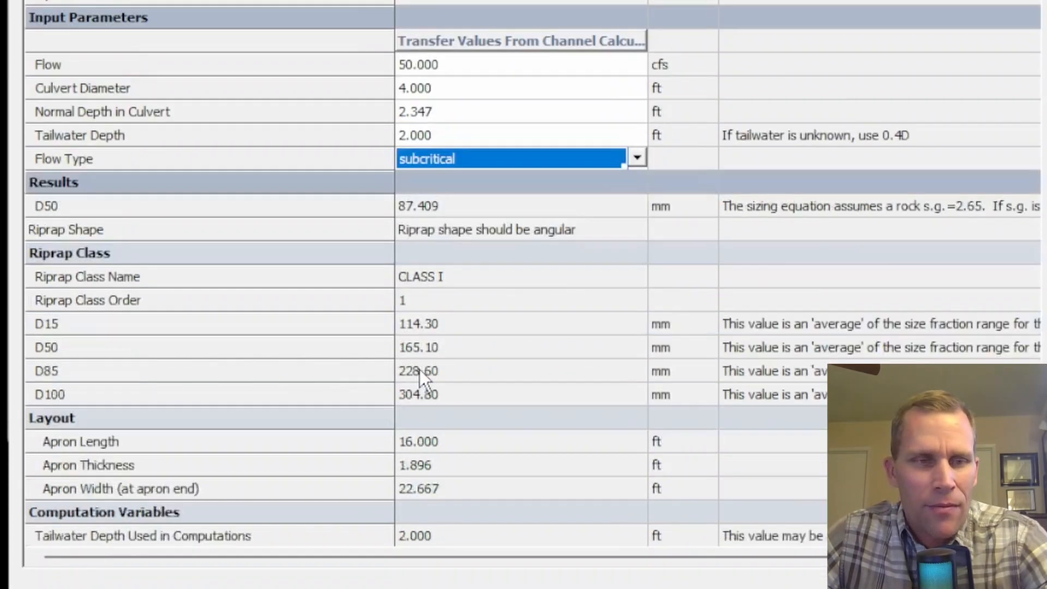
{"action": "scroll", "coordinate": [420, 369], "scroll_direction": "down", "scroll_amount": 1}
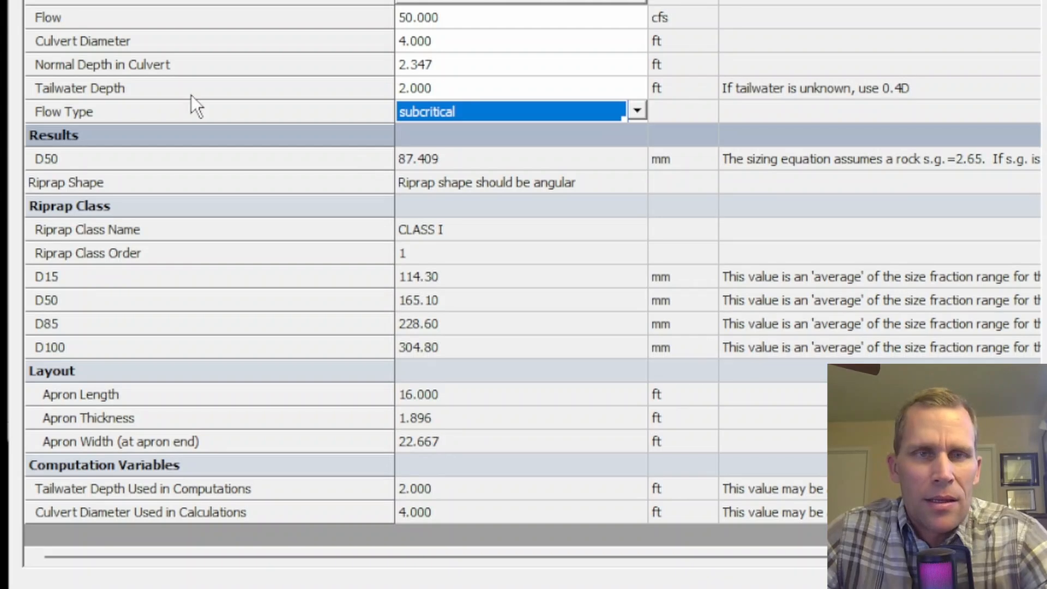
{"action": "scroll", "coordinate": [403, 117], "scroll_direction": "up", "scroll_amount": 3}
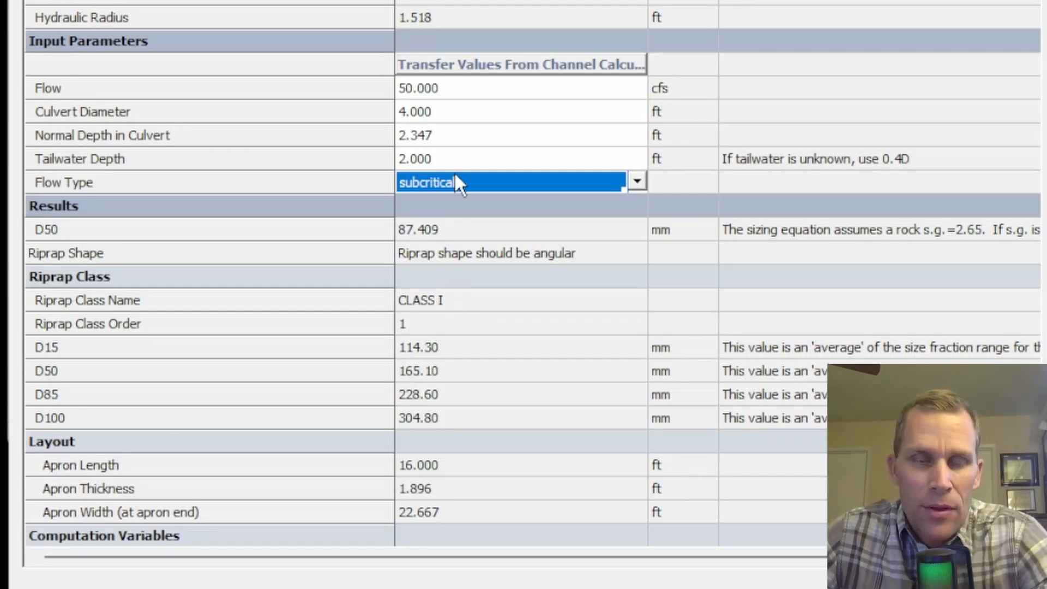
{"action": "left_click", "coordinate": [457, 113]}
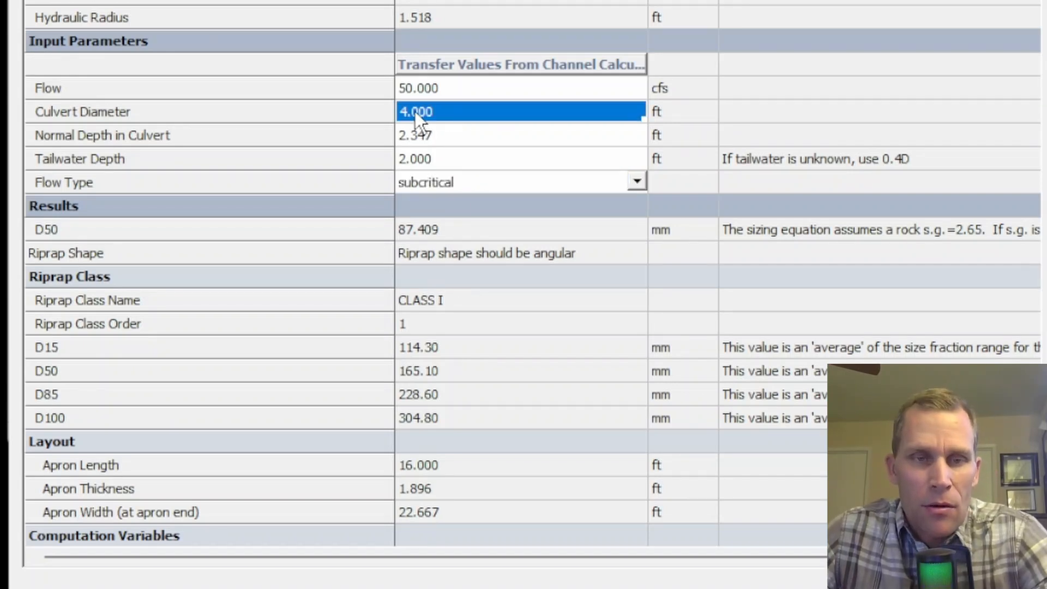
{"action": "type", "text": "3"}
{"action": "key", "text": "Tab"}
{"action": "scroll", "coordinate": [510, 244], "scroll_direction": "down", "scroll_amount": 3}
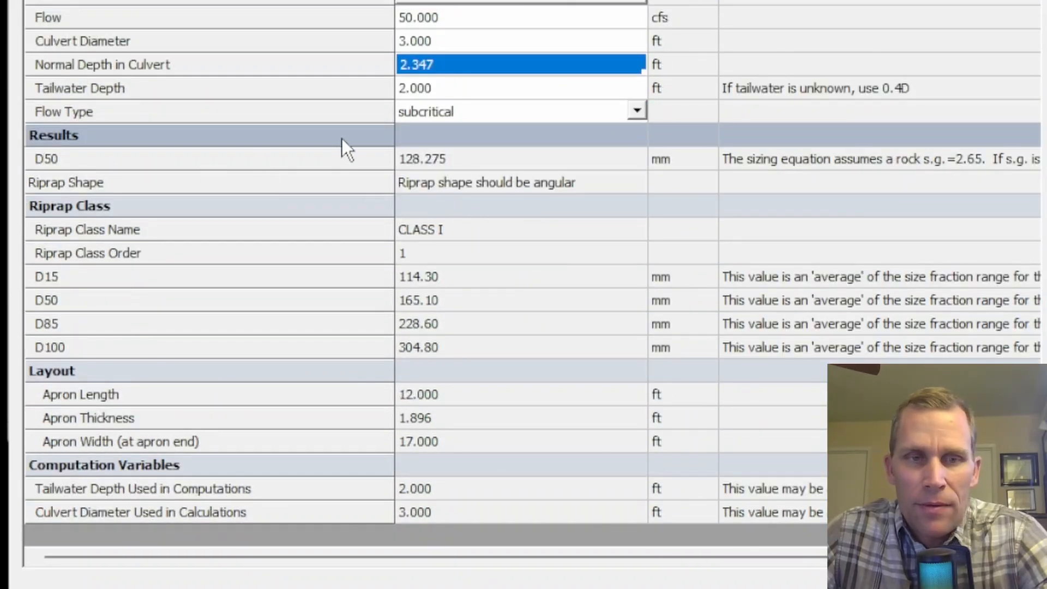
{"action": "left_click", "coordinate": [463, 157]}
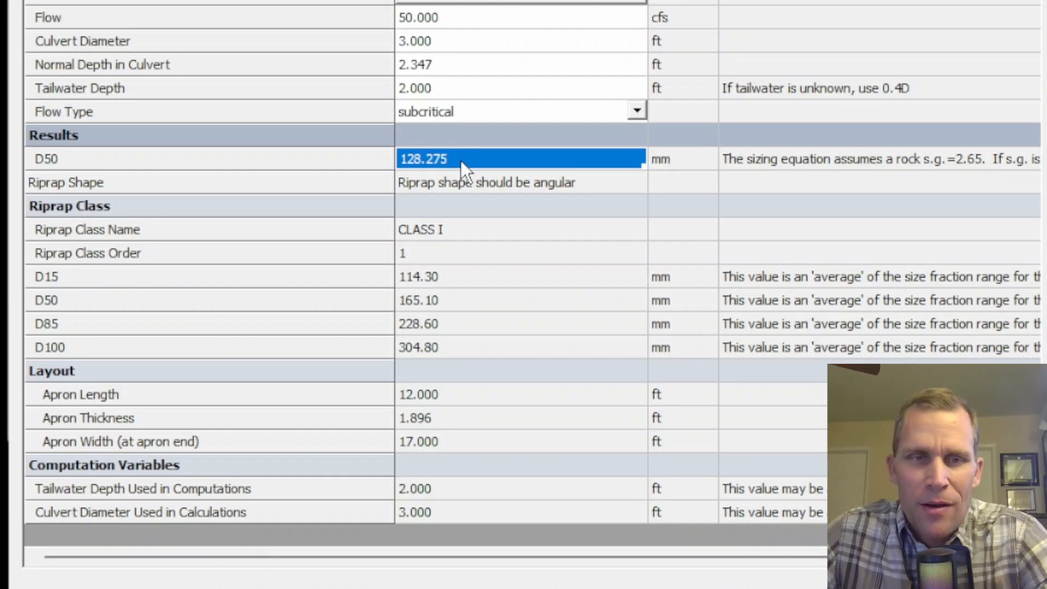
{"action": "left_click", "coordinate": [440, 231]}
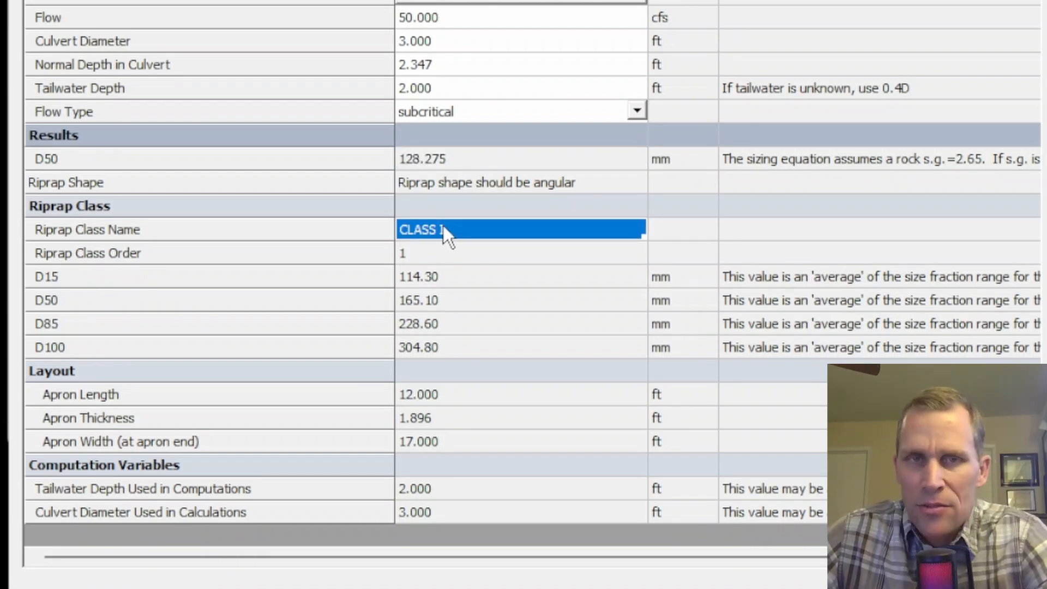
- Set the culvert flow to 100 cfs and check the resulting riprap class name and D50
{"action": "scroll", "coordinate": [440, 223], "scroll_direction": "up", "scroll_amount": 3}
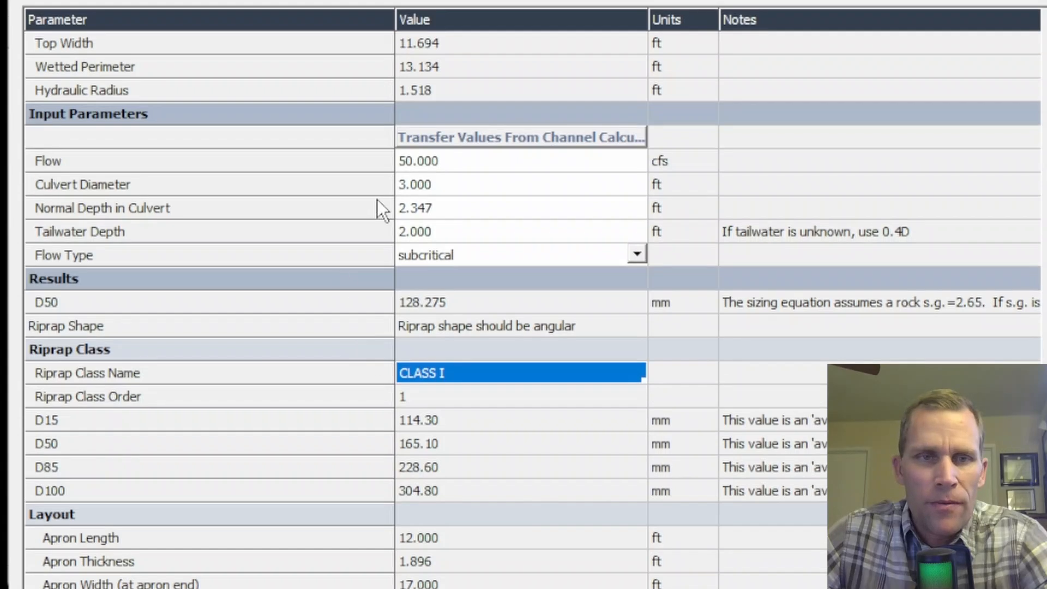
{"action": "left_click", "coordinate": [454, 163]}
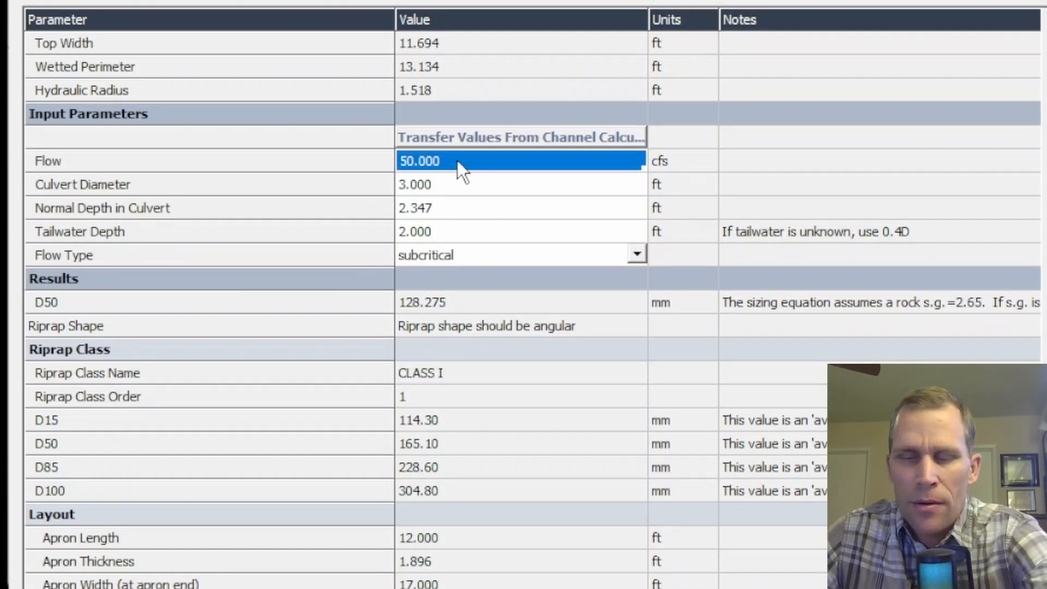
{"action": "type", "text": "100"}
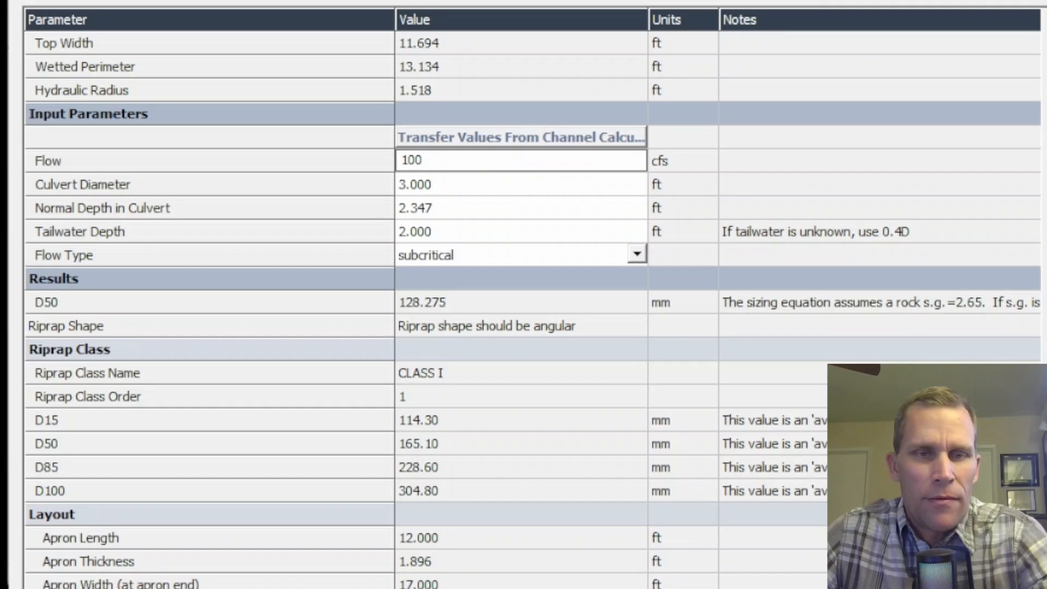
{"action": "key", "text": "Return"}
{"action": "scroll", "coordinate": [552, 349], "scroll_direction": "down", "scroll_amount": 3}
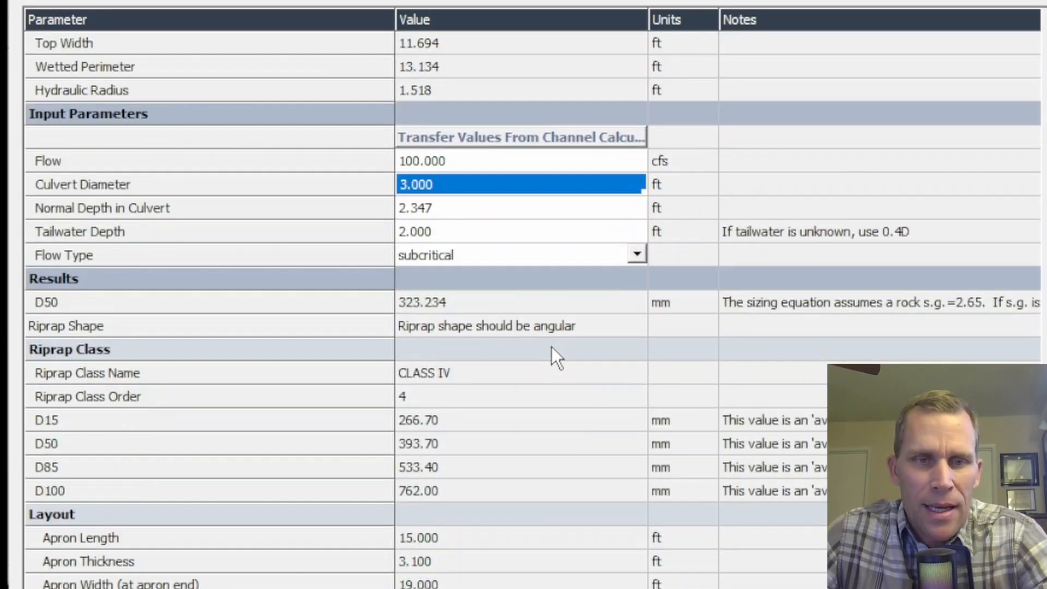
{"action": "left_click", "coordinate": [506, 373]}
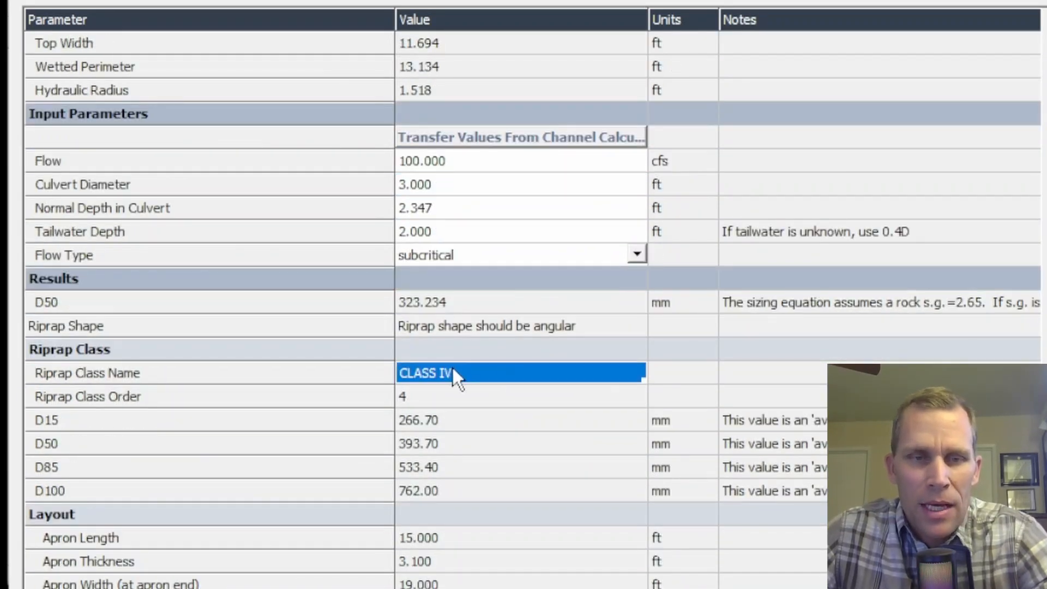
{"action": "left_click", "coordinate": [456, 301]}
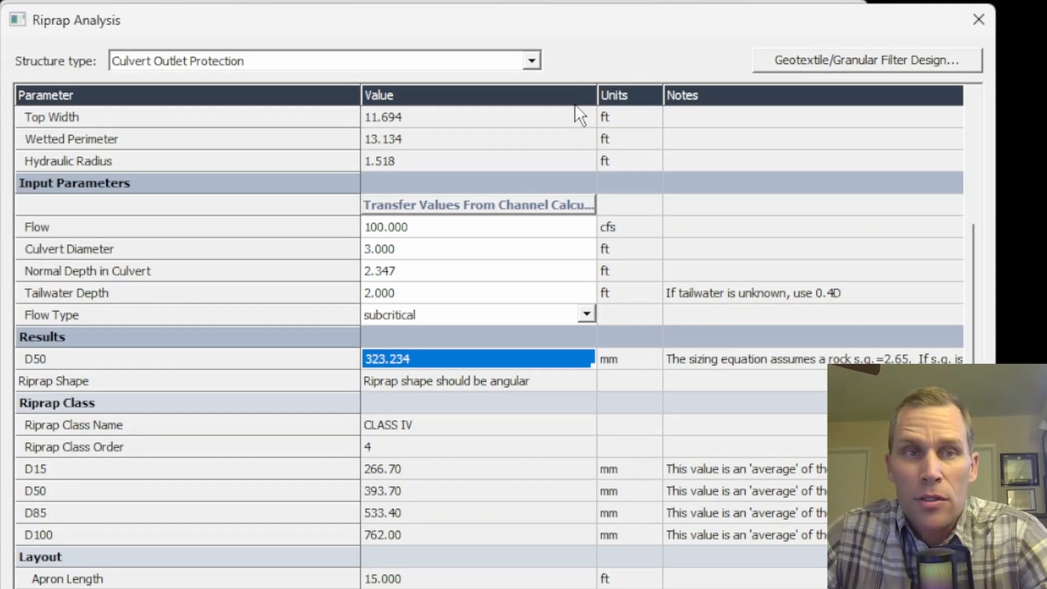
- Change the structure type to Open-Bottom Culvert Protection
{"action": "left_click", "coordinate": [531, 60]}
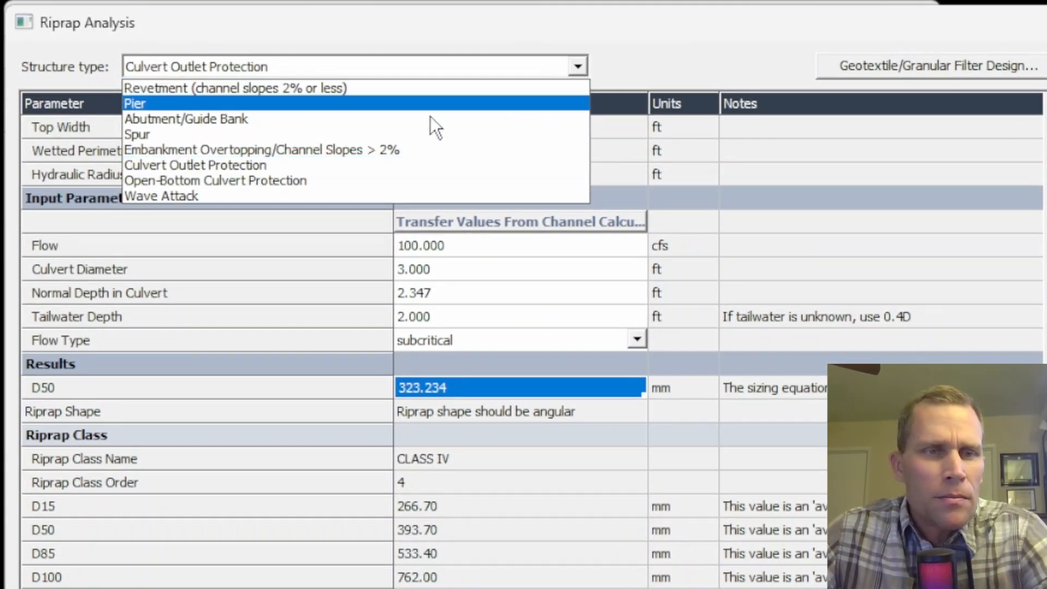
{"action": "left_click", "coordinate": [179, 185]}
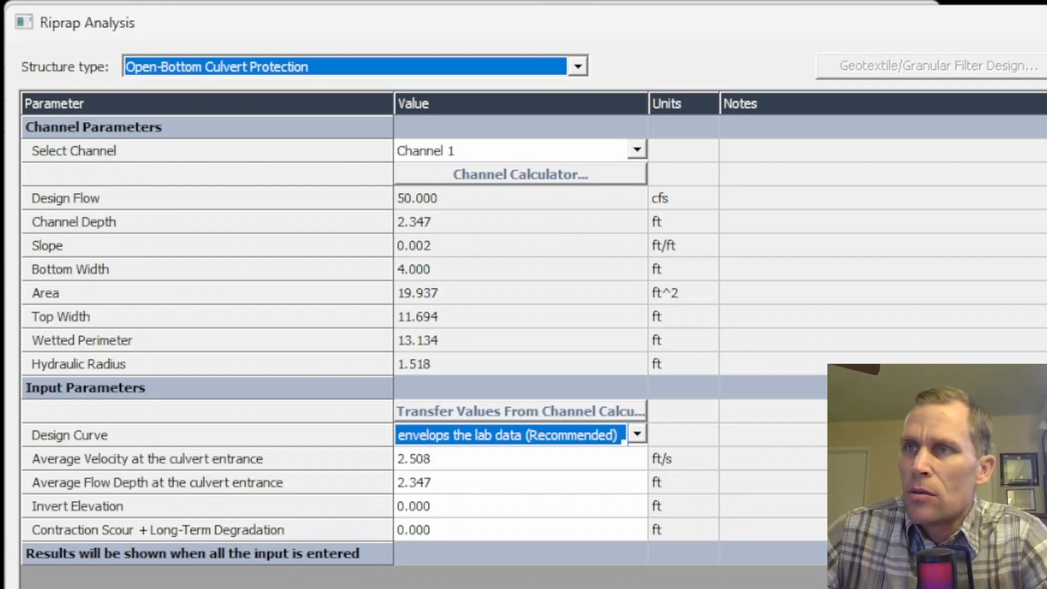
- Switch to Acrobat and review the open-bottom culvert equation and required input parameters in section 11.7 of the Hydraulic Toolbox User's Manual
{"action": "key", "text": "alt+Tab"}
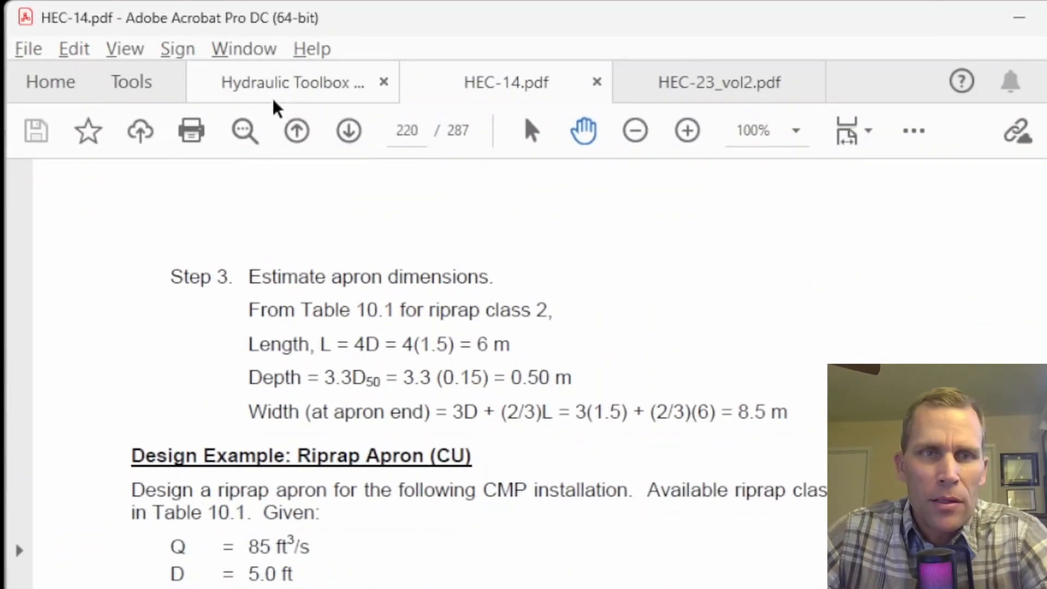
{"action": "left_click", "coordinate": [310, 99]}
{"action": "left_click", "coordinate": [349, 131]}
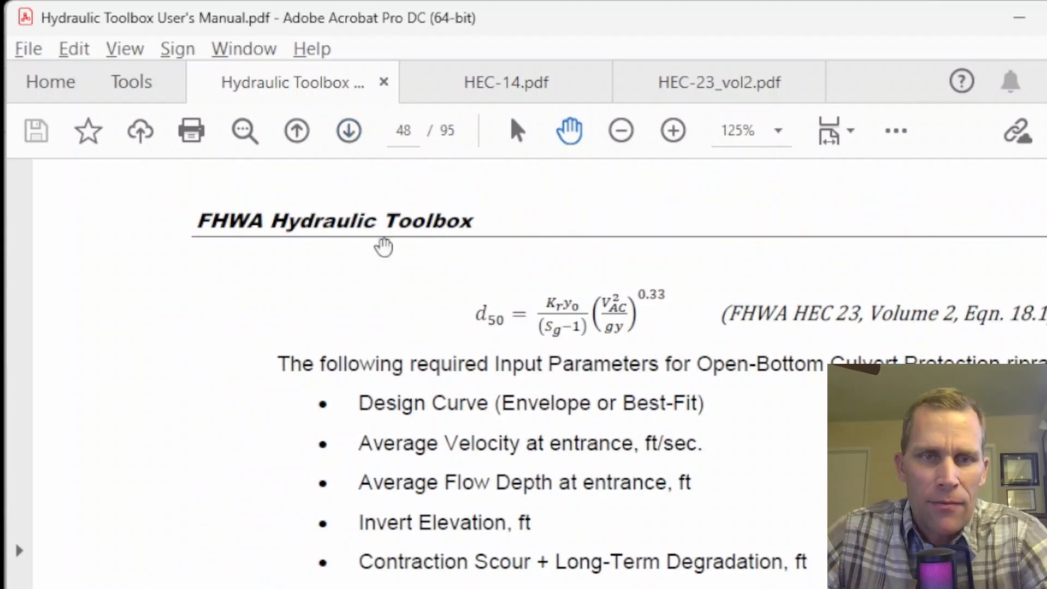
{"action": "scroll", "coordinate": [404, 327], "scroll_direction": "down", "scroll_amount": 6}
{"action": "scroll", "coordinate": [413, 361], "scroll_direction": "up", "scroll_amount": 10}
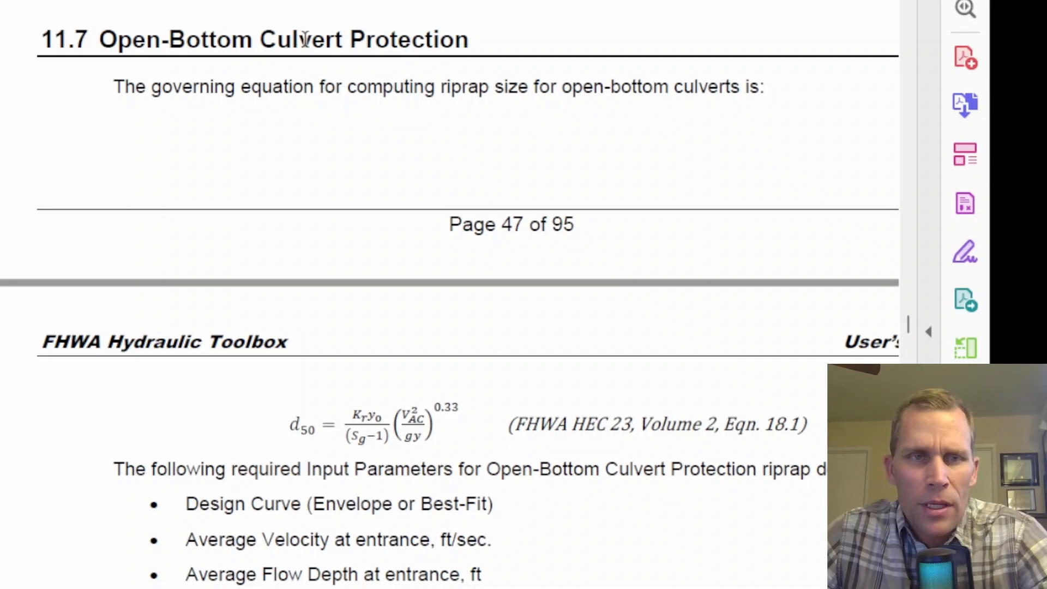
{"action": "scroll", "coordinate": [304, 39], "scroll_direction": "up", "scroll_amount": 3}
{"action": "scroll", "coordinate": [304, 39], "scroll_direction": "down", "scroll_amount": 3}
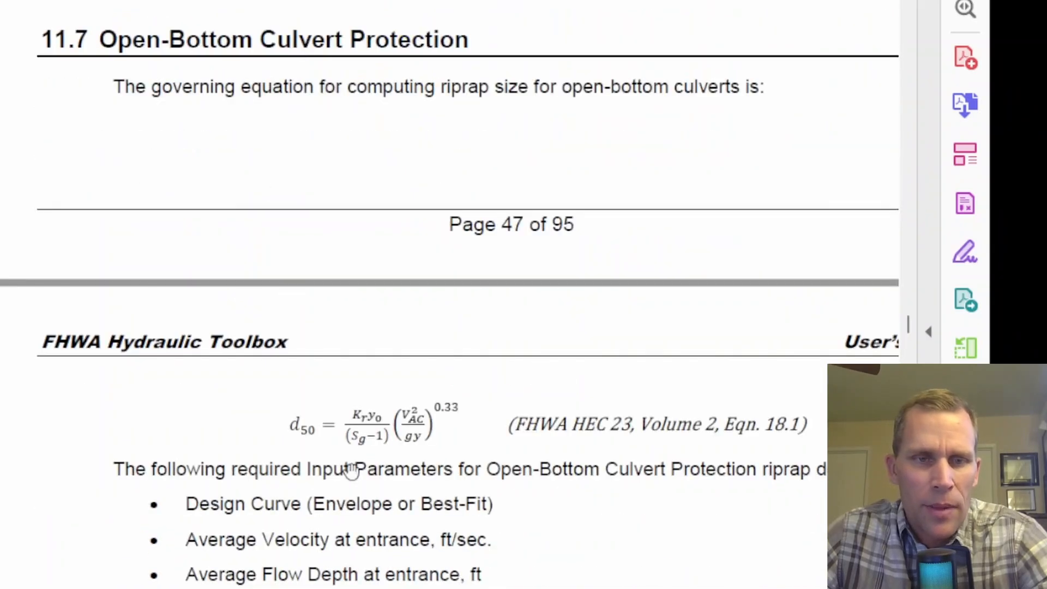
{"action": "scroll", "coordinate": [267, 415], "scroll_direction": "down", "scroll_amount": 4}
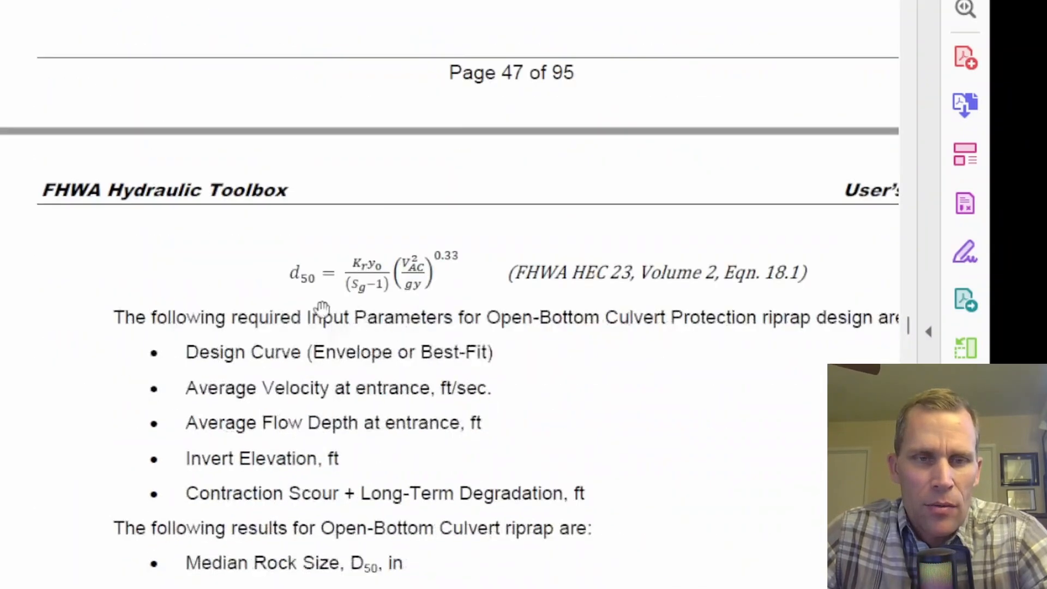
{"action": "scroll", "coordinate": [335, 216], "scroll_direction": "up", "scroll_amount": 3}
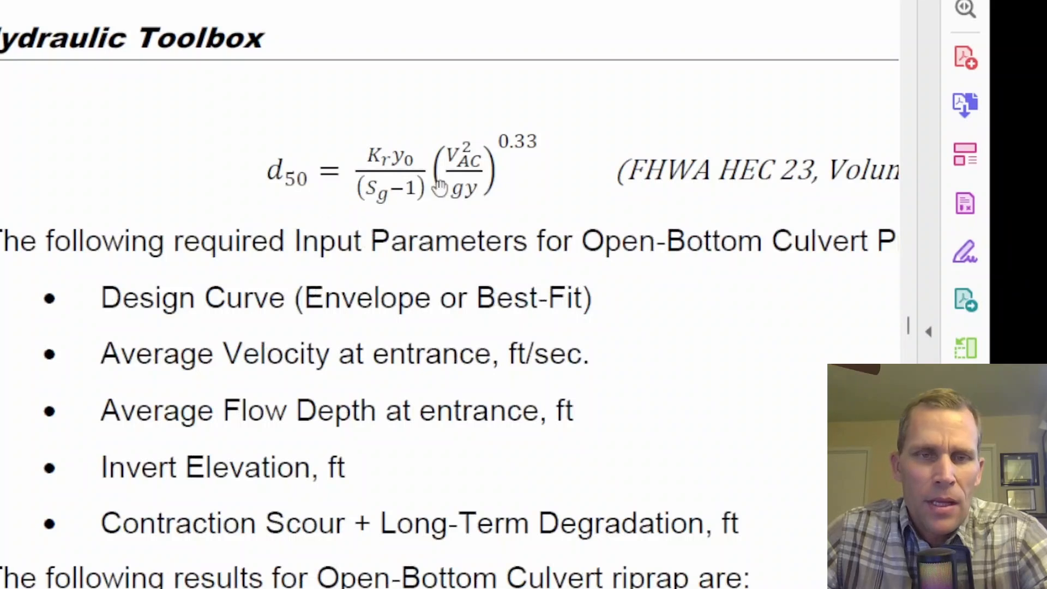
{"action": "scroll", "coordinate": [468, 178], "scroll_direction": "down", "scroll_amount": 3}
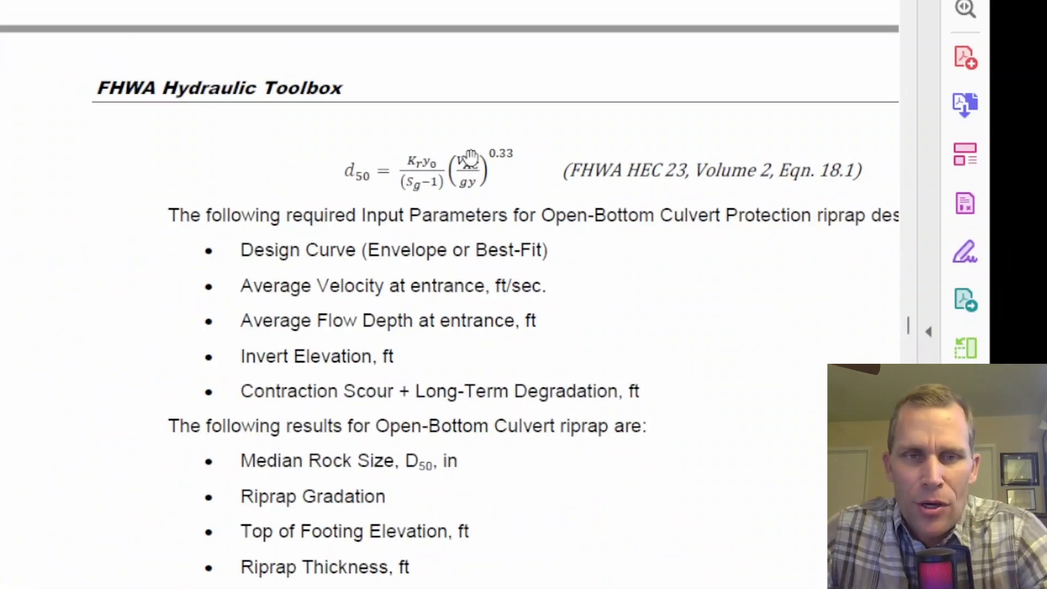
{"action": "scroll", "coordinate": [463, 166], "scroll_direction": "up", "scroll_amount": 1}
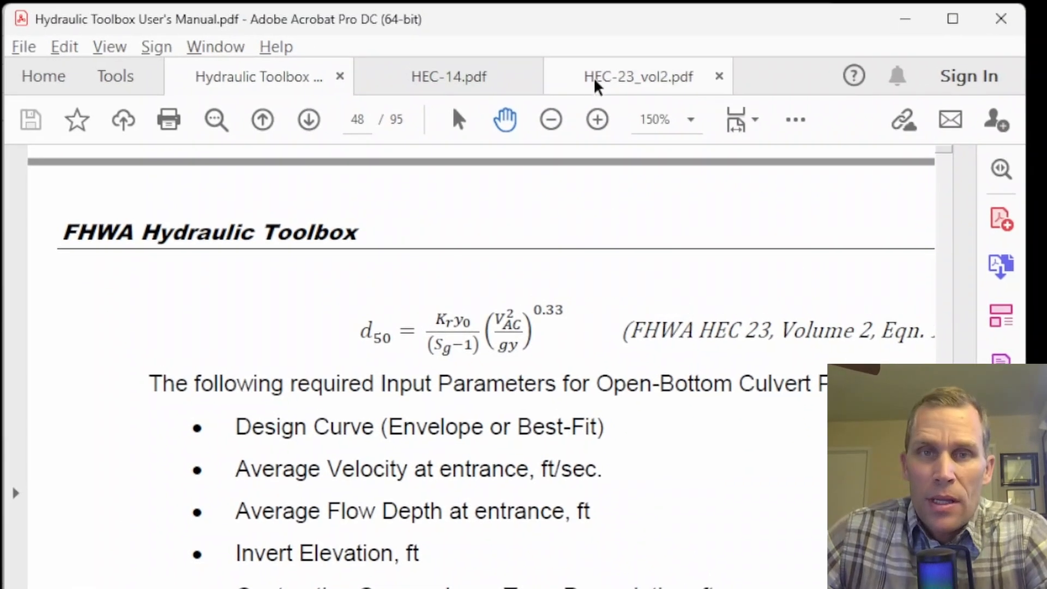
- Go to section 18.3 Riprap Size in HEC-23_vol2.pdf and examine equation 18.1 and its variable definitions
{"action": "left_click", "coordinate": [609, 80]}
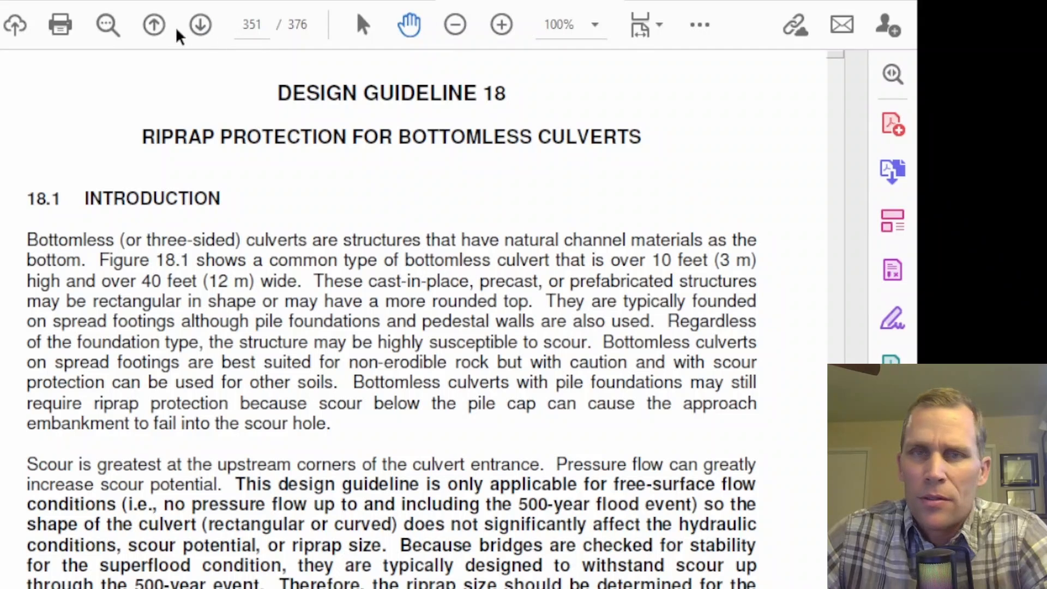
{"action": "left_click", "coordinate": [201, 26]}
{"action": "left_click", "coordinate": [201, 25]}
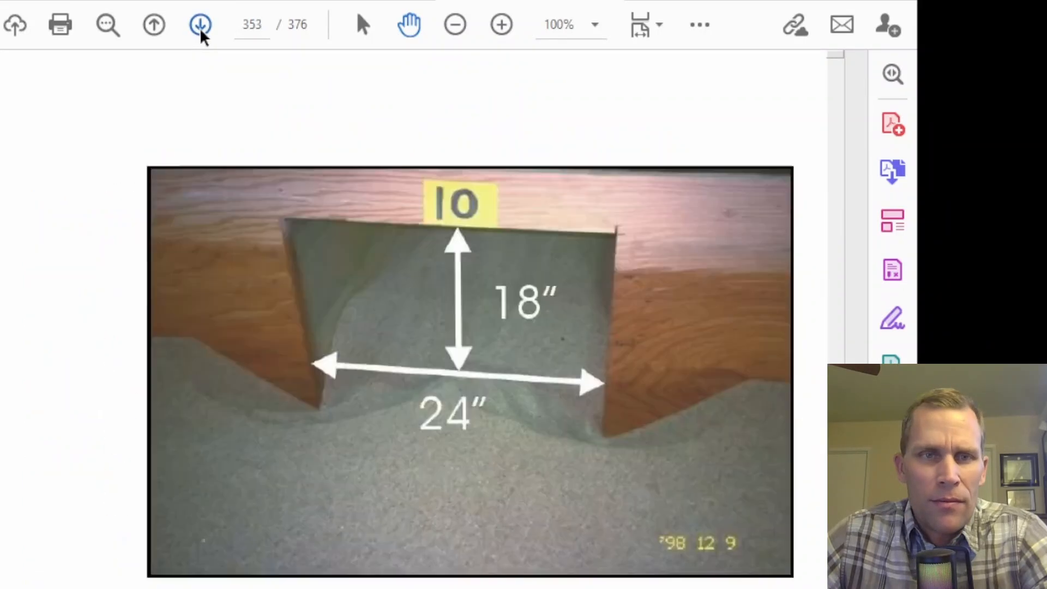
{"action": "left_click", "coordinate": [200, 26]}
{"action": "left_click", "coordinate": [201, 25]}
{"action": "scroll", "coordinate": [251, 206], "scroll_direction": "down", "scroll_amount": 10}
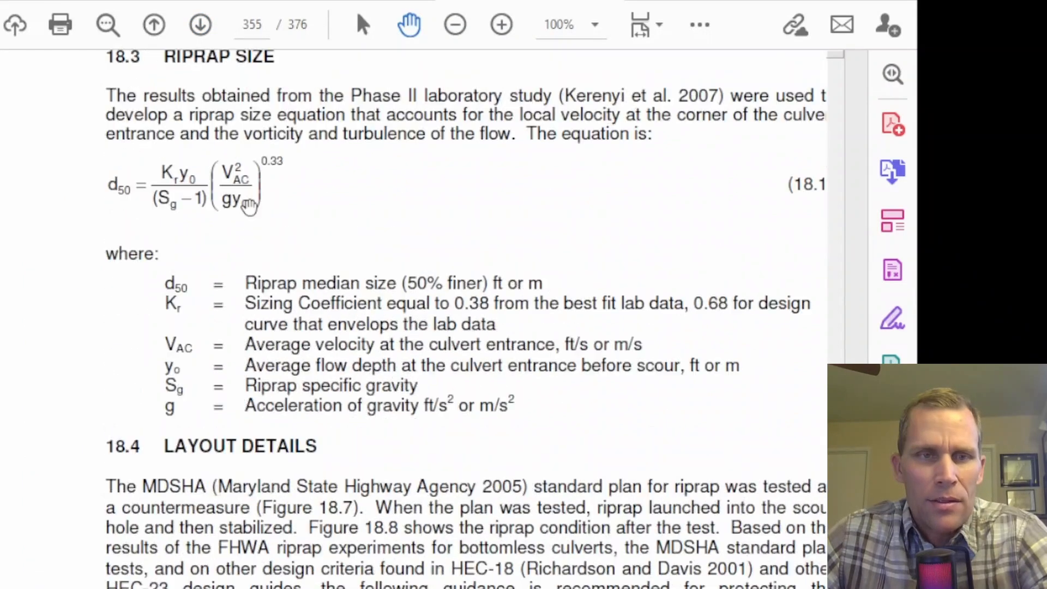
{"action": "scroll", "coordinate": [249, 207], "scroll_direction": "up", "scroll_amount": 1}
{"action": "scroll", "coordinate": [186, 252], "scroll_direction": "up", "scroll_amount": 2, "text": "ctrl"}
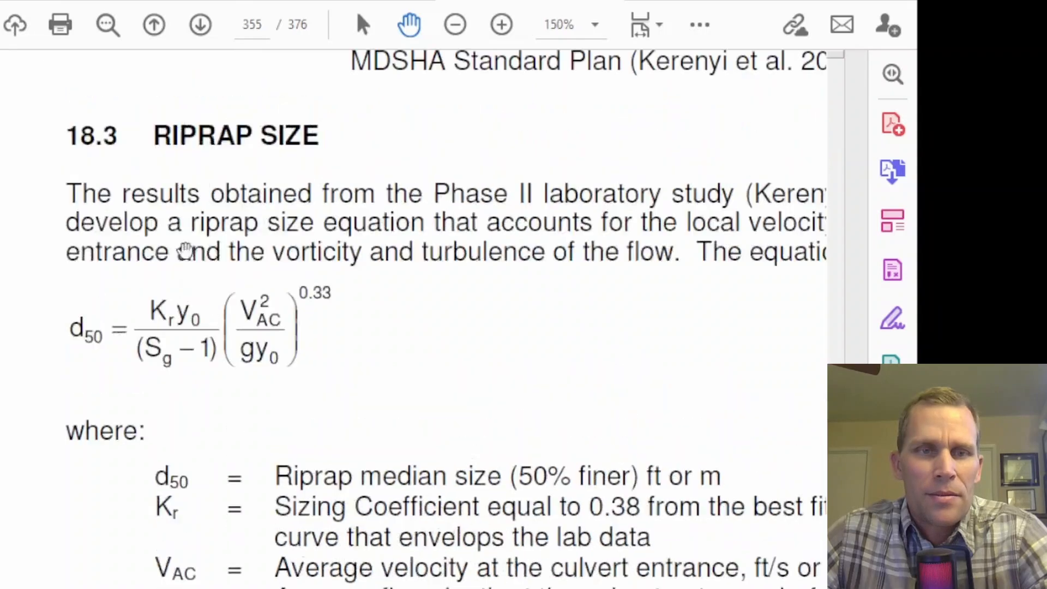
{"action": "scroll", "coordinate": [157, 347], "scroll_direction": "down", "scroll_amount": 2, "text": "ctrl"}
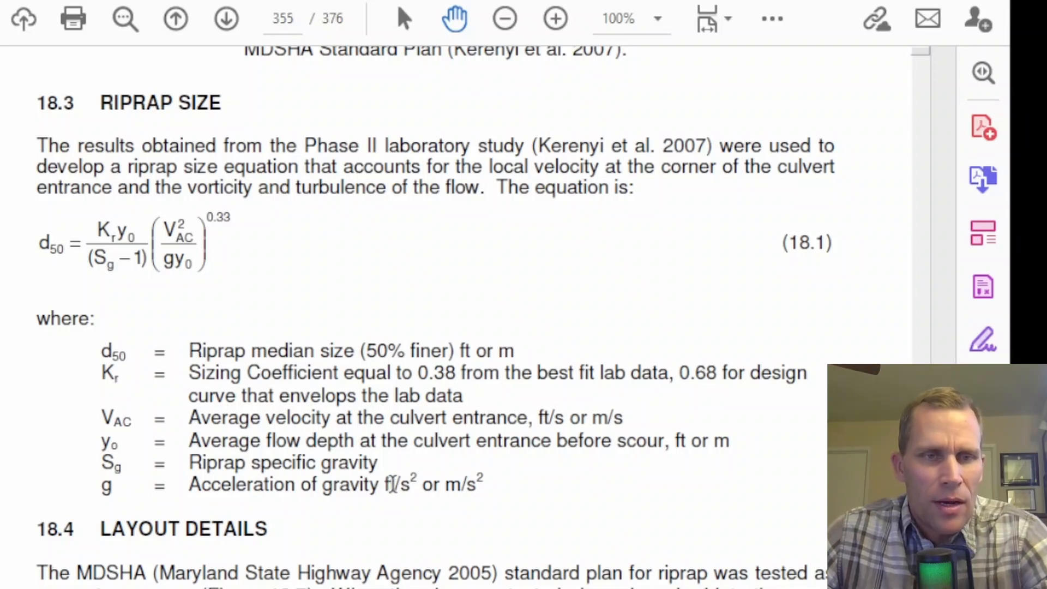
- Go back to the Design Guideline 18 introduction and examine the bottomless culvert photo in Figure 18.1
{"action": "scroll", "coordinate": [372, 230], "scroll_direction": "up", "scroll_amount": 10}
{"action": "scroll", "coordinate": [372, 229], "scroll_direction": "up", "scroll_amount": 15}
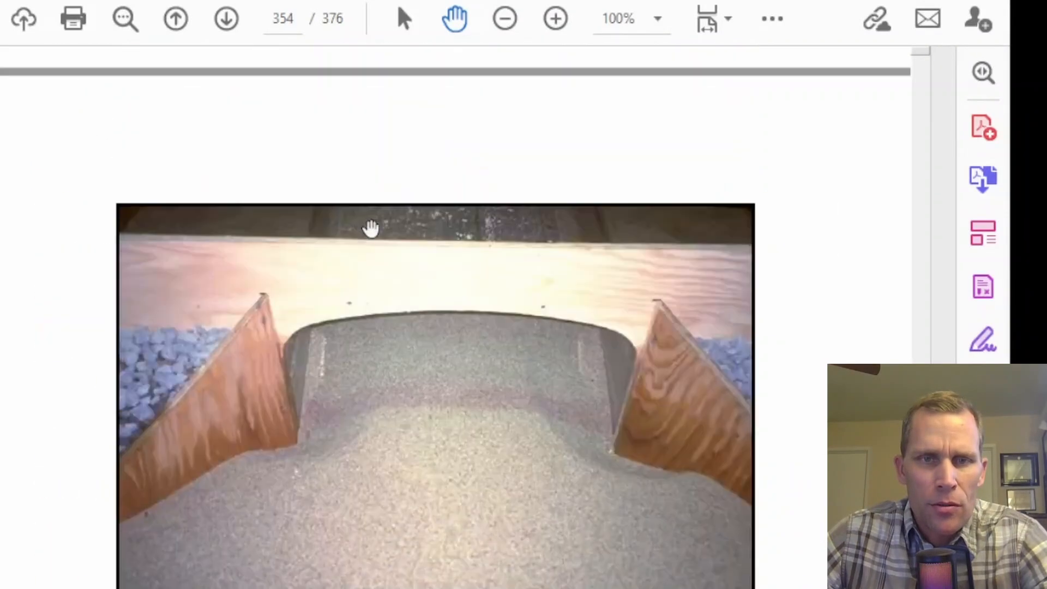
{"action": "scroll", "coordinate": [364, 224], "scroll_direction": "up", "scroll_amount": 2}
{"action": "scroll", "coordinate": [365, 225], "scroll_direction": "down", "scroll_amount": 2}
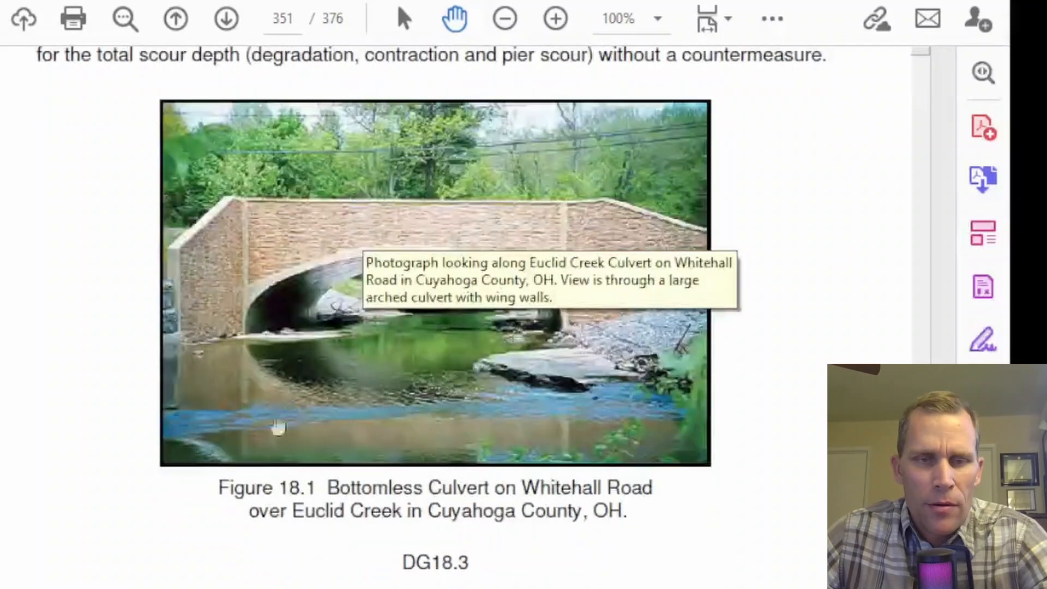
{"action": "scroll", "coordinate": [335, 513], "scroll_direction": "up", "scroll_amount": 10}
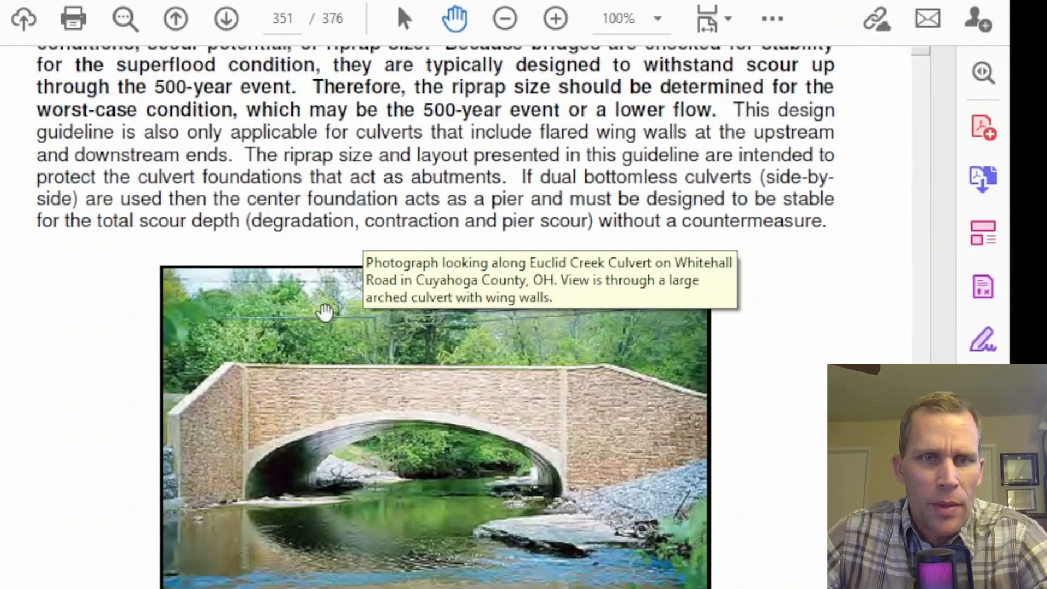
{"action": "scroll", "coordinate": [328, 543], "scroll_direction": "down", "scroll_amount": 8}
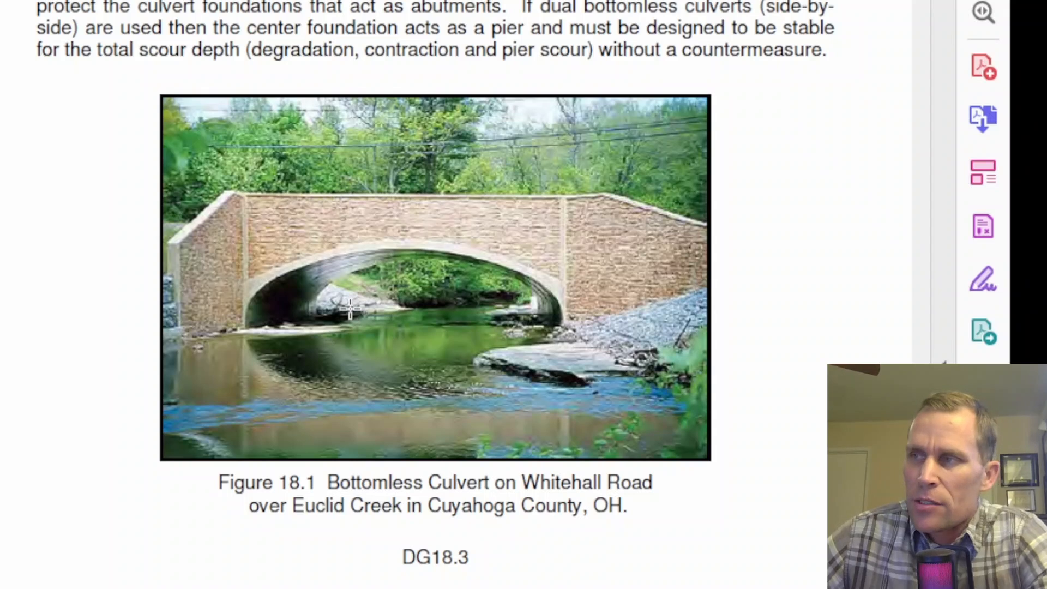
{"action": "mouse_move", "coordinate": [350, 309]}
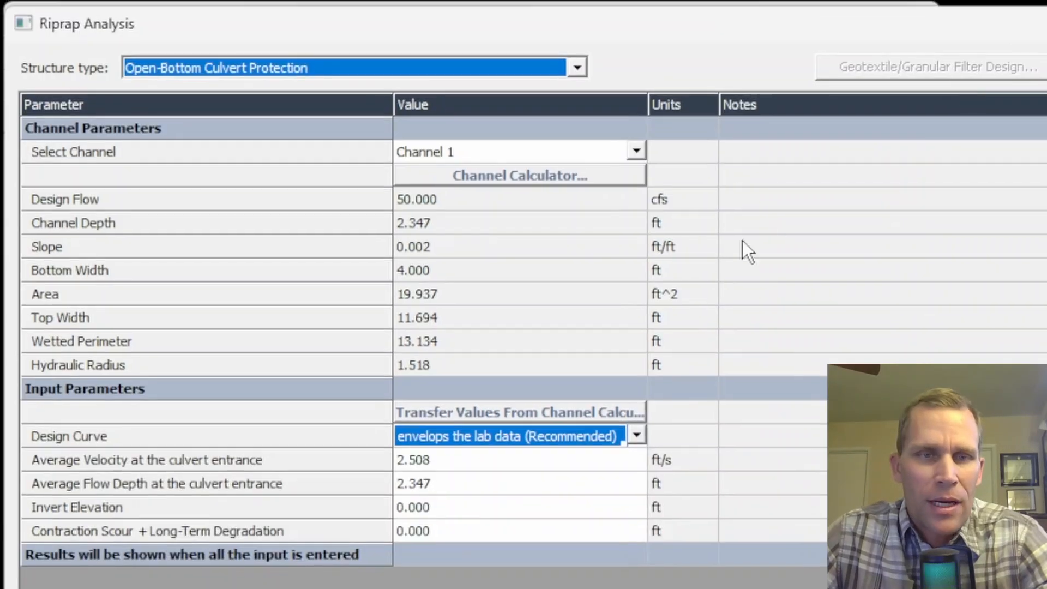
- In the Hydraulic Toolbox riprap analysis, select Channel 1 and compare the design curve option with the sizing coefficient in HEC-23
{"action": "left_click", "coordinate": [509, 152]}
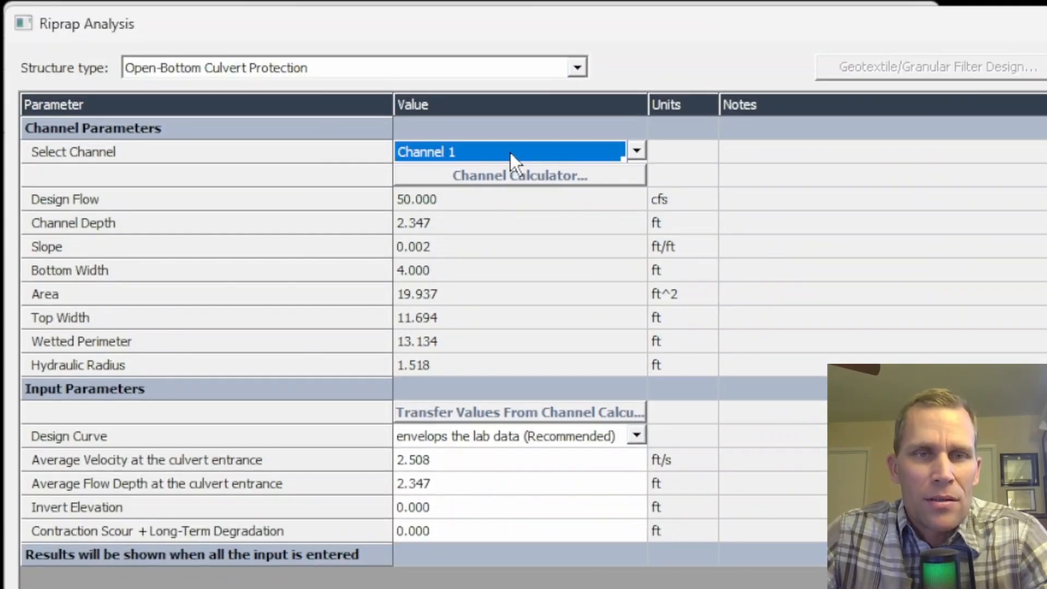
{"action": "left_click", "coordinate": [632, 152]}
{"action": "left_click", "coordinate": [610, 149]}
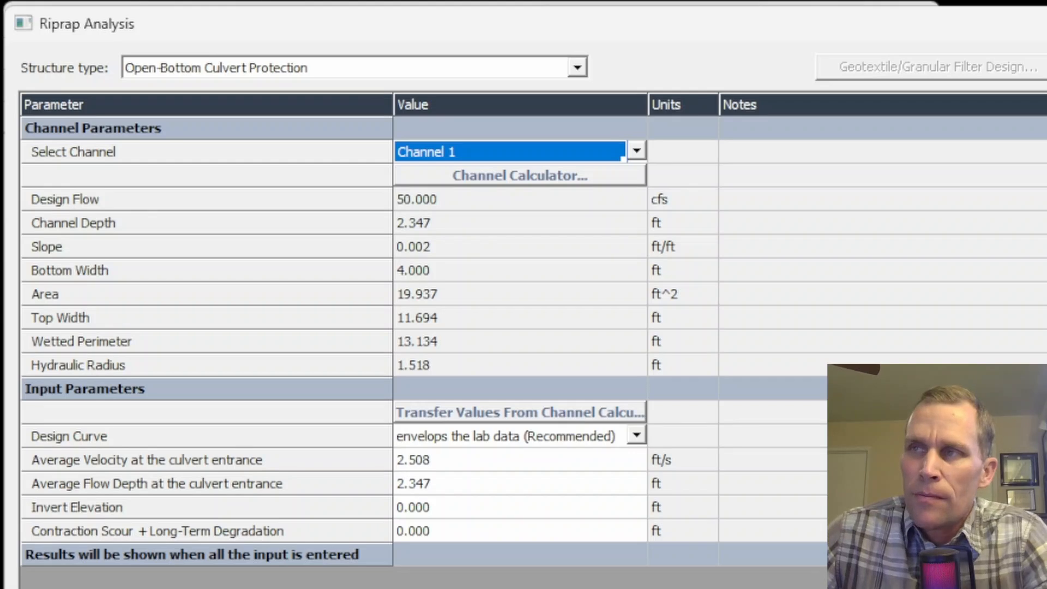
{"action": "left_click", "coordinate": [498, 441]}
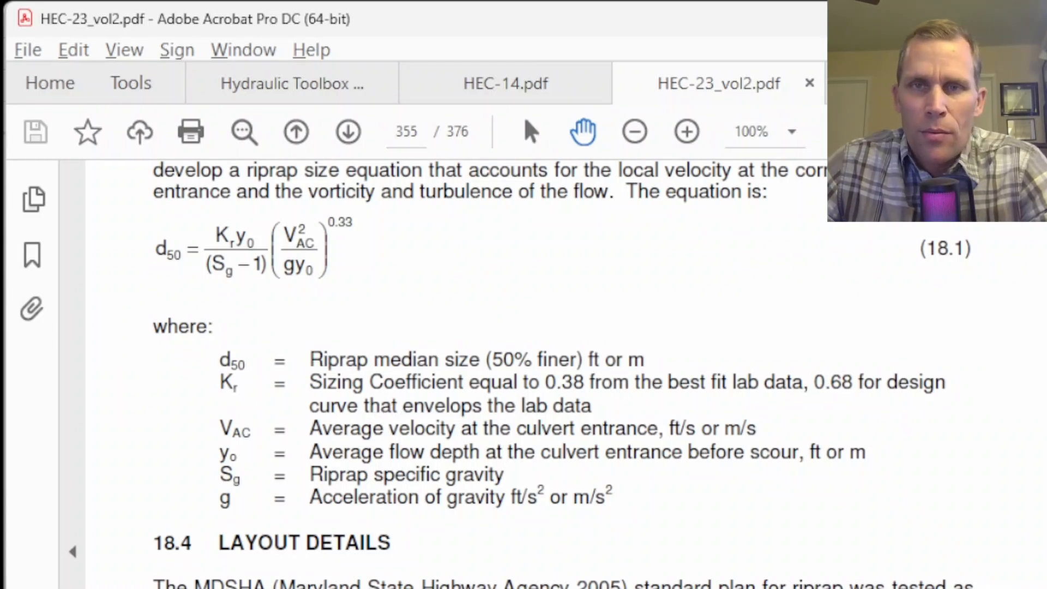
{"action": "key", "text": "alt+Tab"}
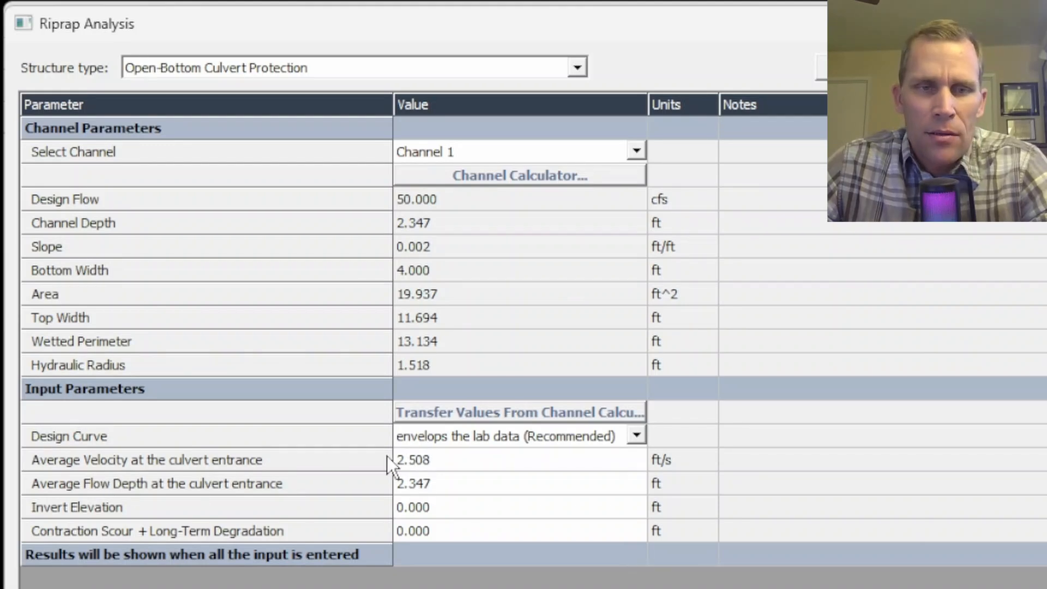
- Check the average velocity against the channel's design flow and area, and review the average flow depth at the culvert entrance
{"action": "left_click", "coordinate": [438, 461]}
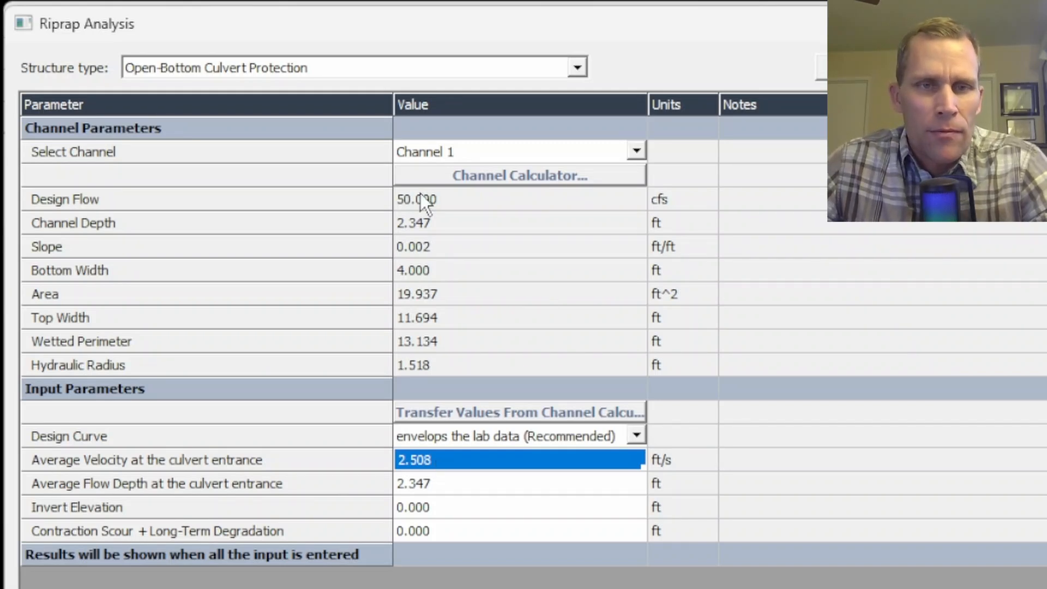
{"action": "left_click", "coordinate": [443, 200]}
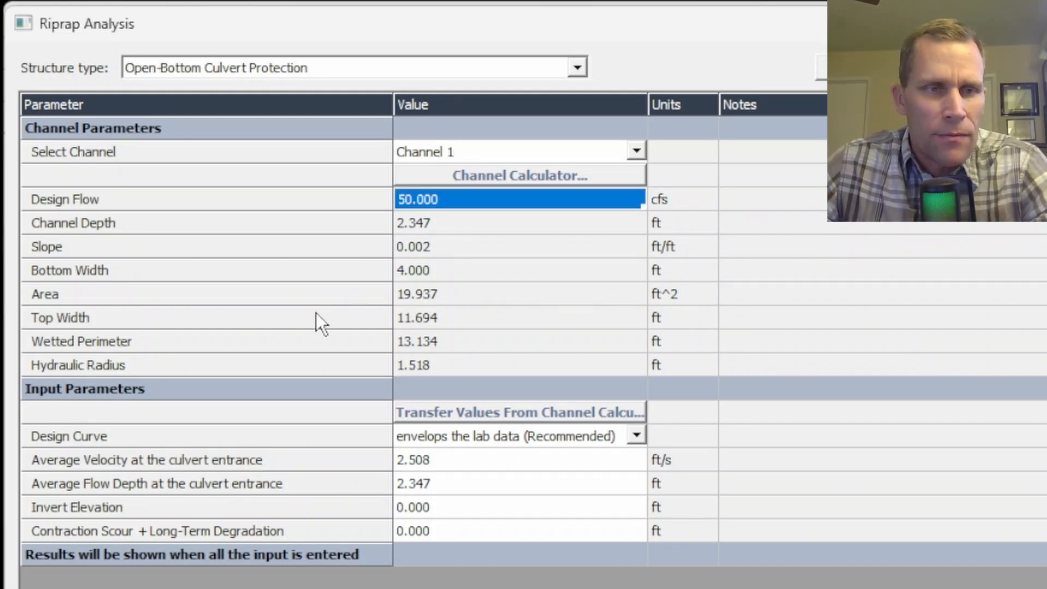
{"action": "left_click", "coordinate": [455, 295]}
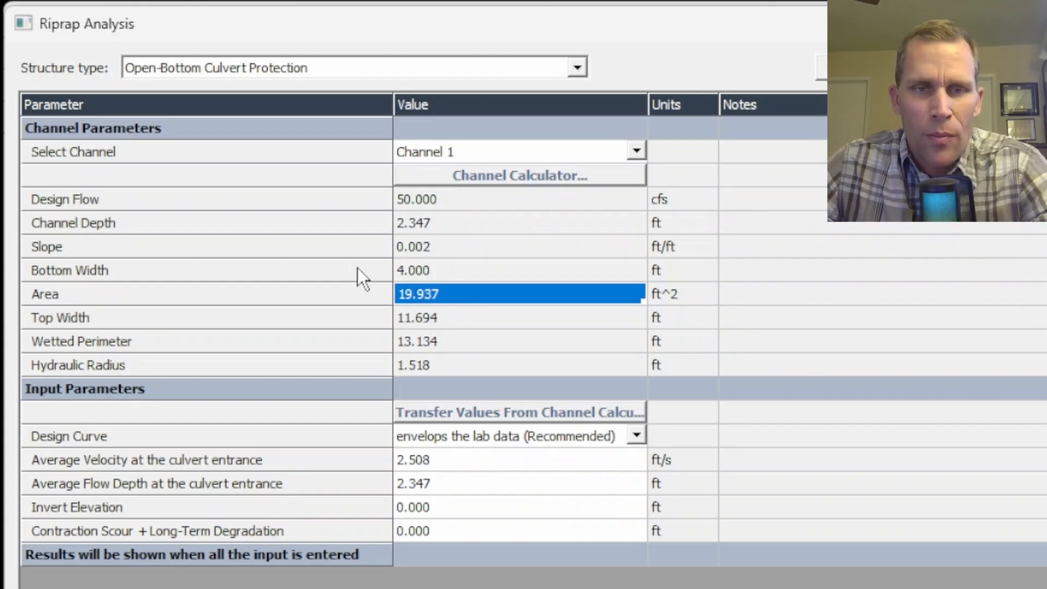
{"action": "left_click", "coordinate": [440, 483]}
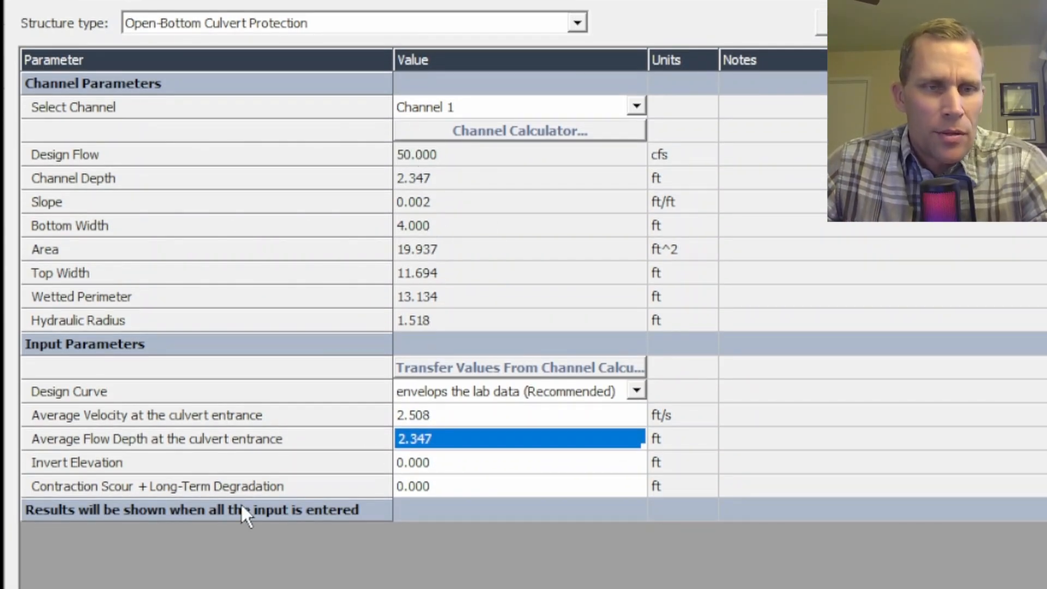
- Set the invert elevation to 150 ft and the contraction scour plus long-term degradation to 2 ft
{"action": "left_click", "coordinate": [457, 461]}
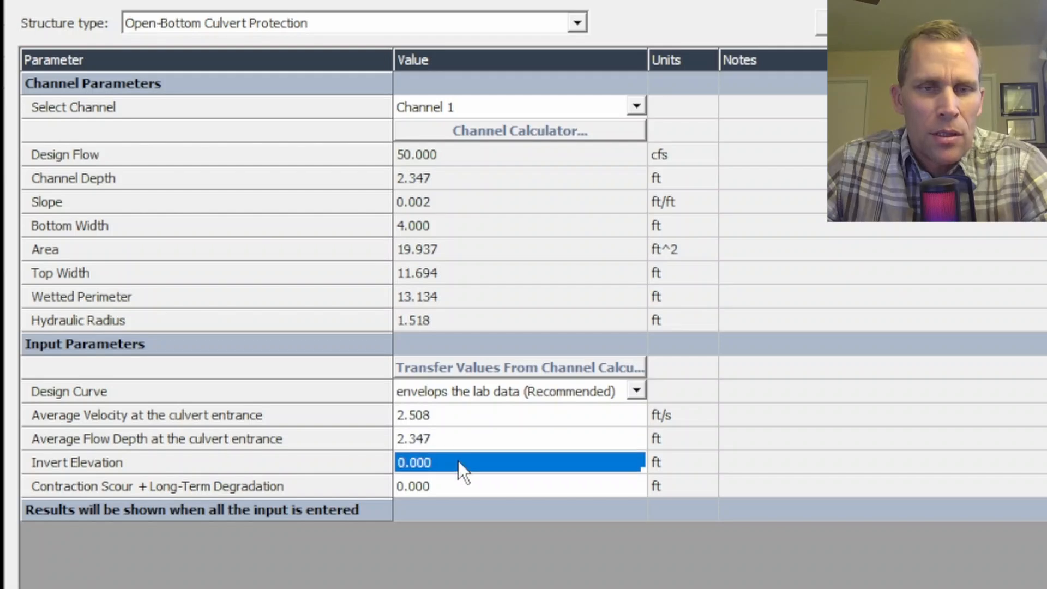
{"action": "type", "text": "150"}
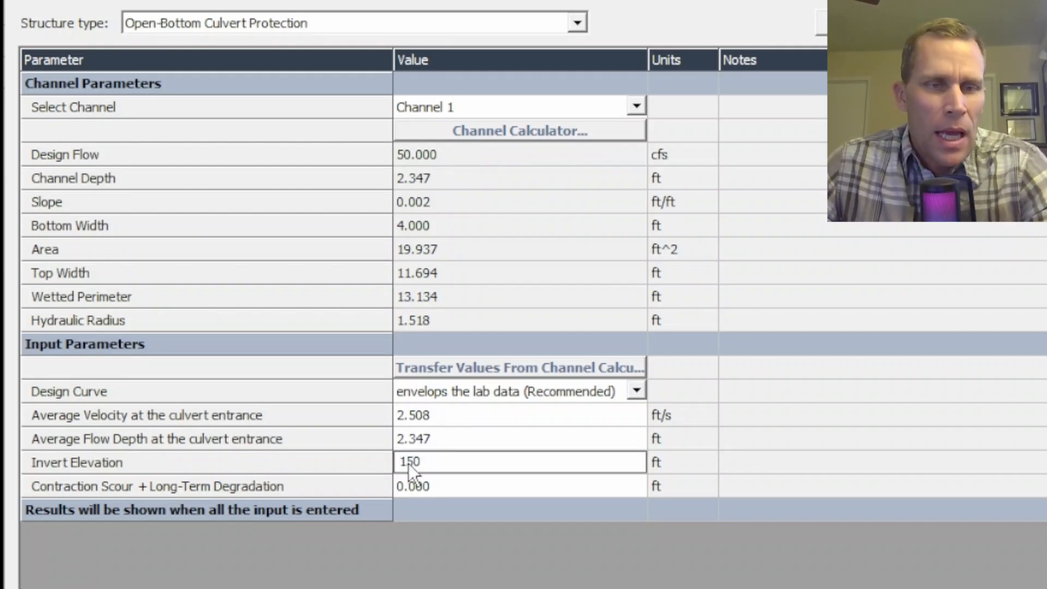
{"action": "key", "text": "Return"}
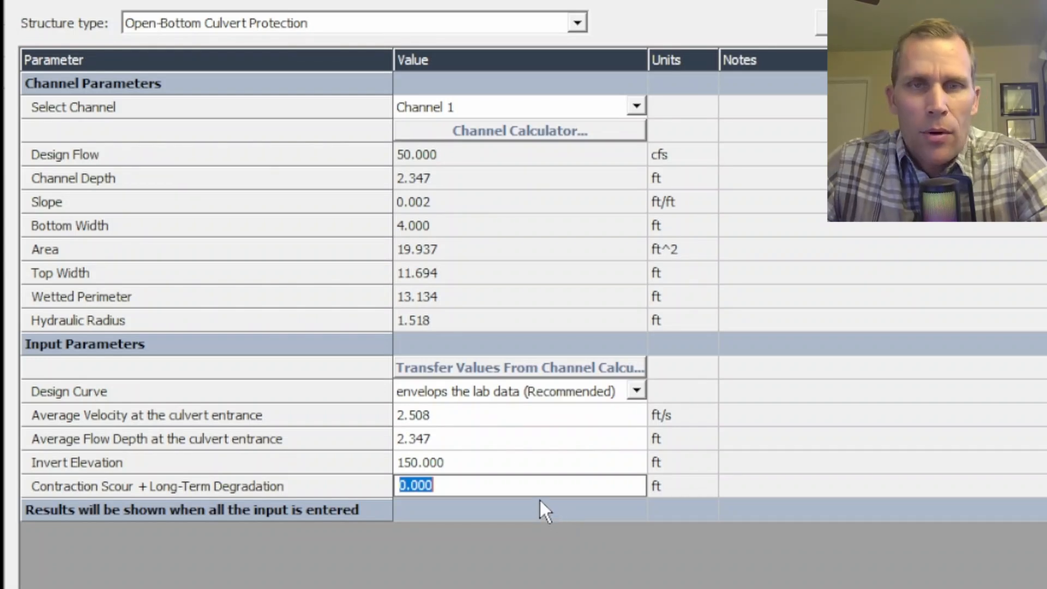
{"action": "left_click", "coordinate": [459, 480]}
{"action": "left_click_drag", "start_coordinate": [433, 483], "coordinate": [391, 481]}
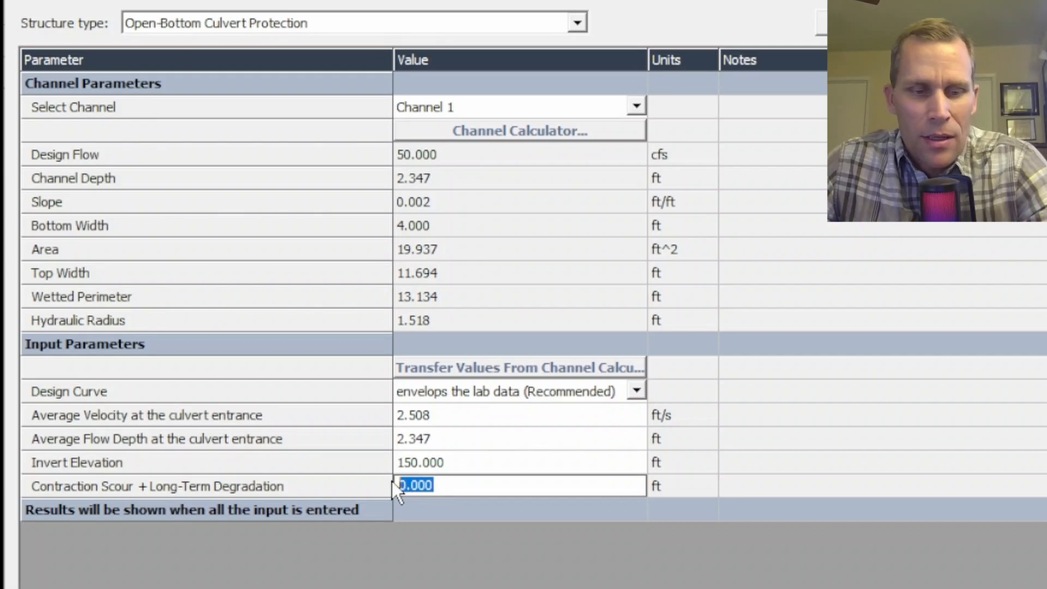
{"action": "type", "text": "2"}
{"action": "key", "text": "Return"}
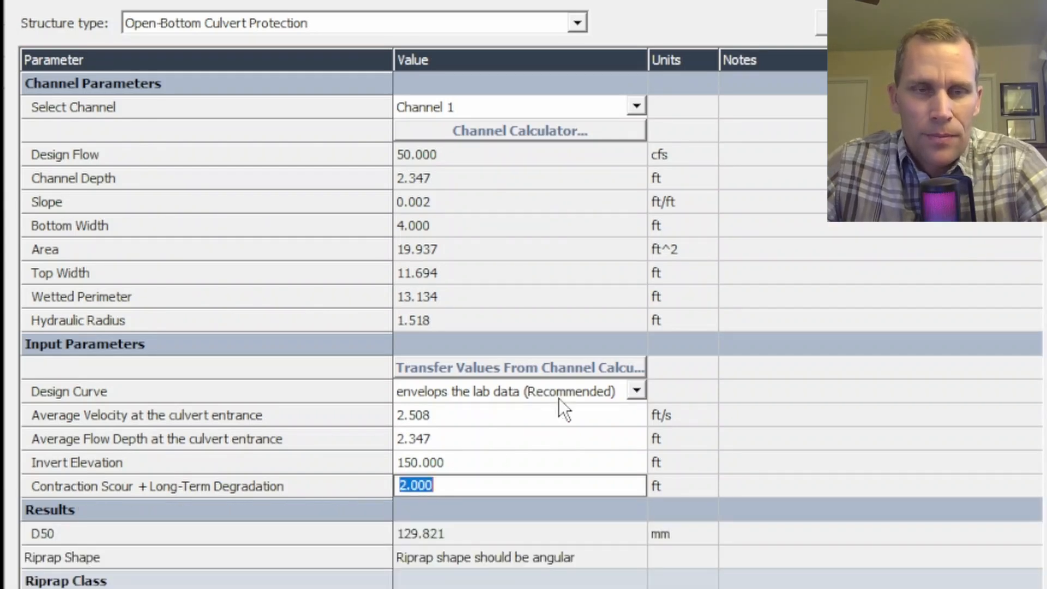
- Review the computed D50 and compare it with the D50 of the assigned riprap class
{"action": "scroll", "coordinate": [865, 316], "scroll_direction": "down", "scroll_amount": 2}
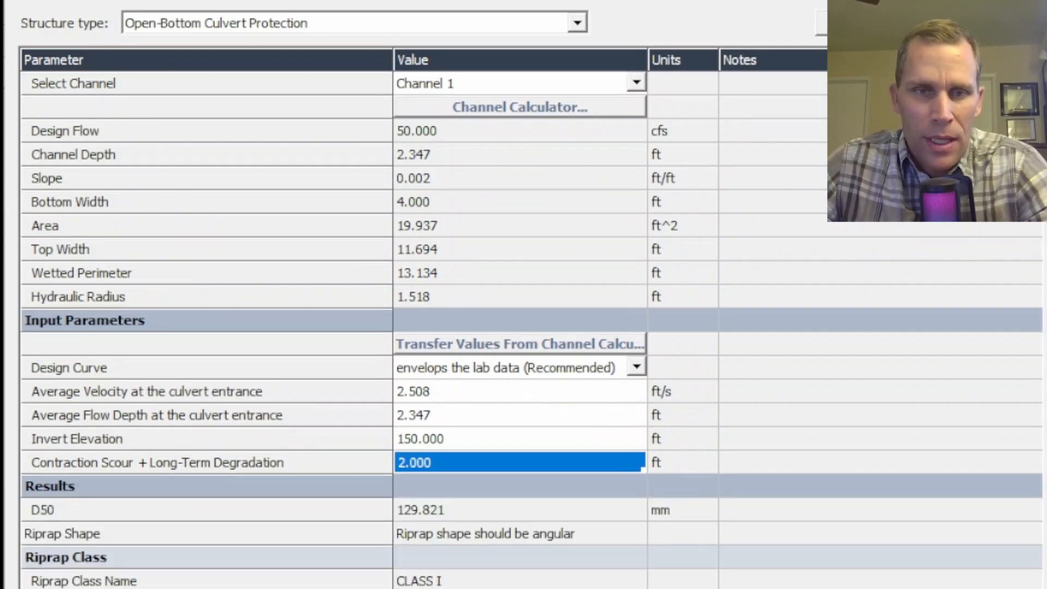
{"action": "scroll", "coordinate": [523, 327], "scroll_direction": "down", "scroll_amount": 2}
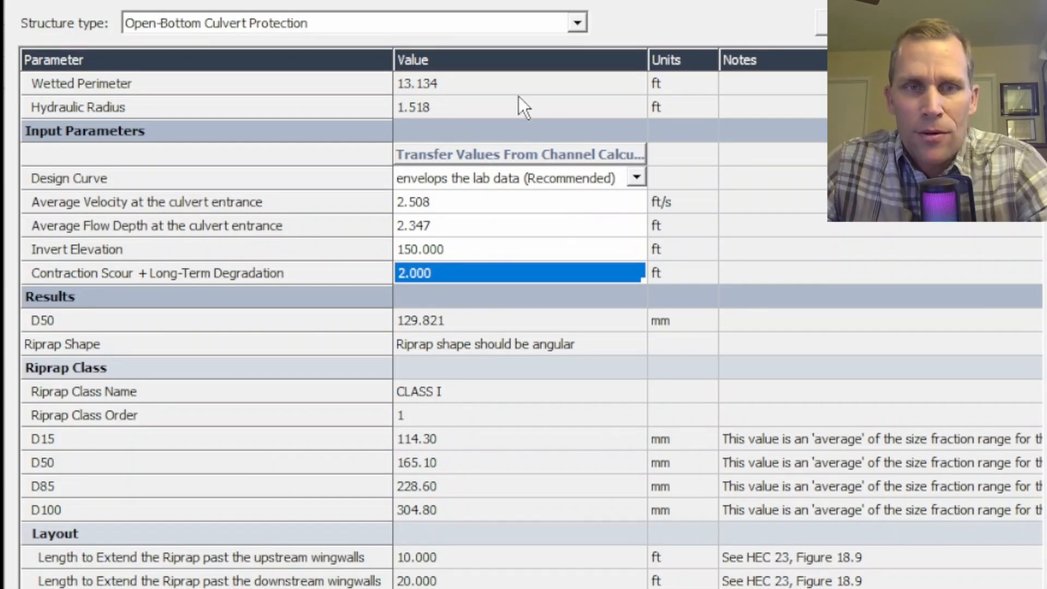
{"action": "left_click", "coordinate": [474, 325]}
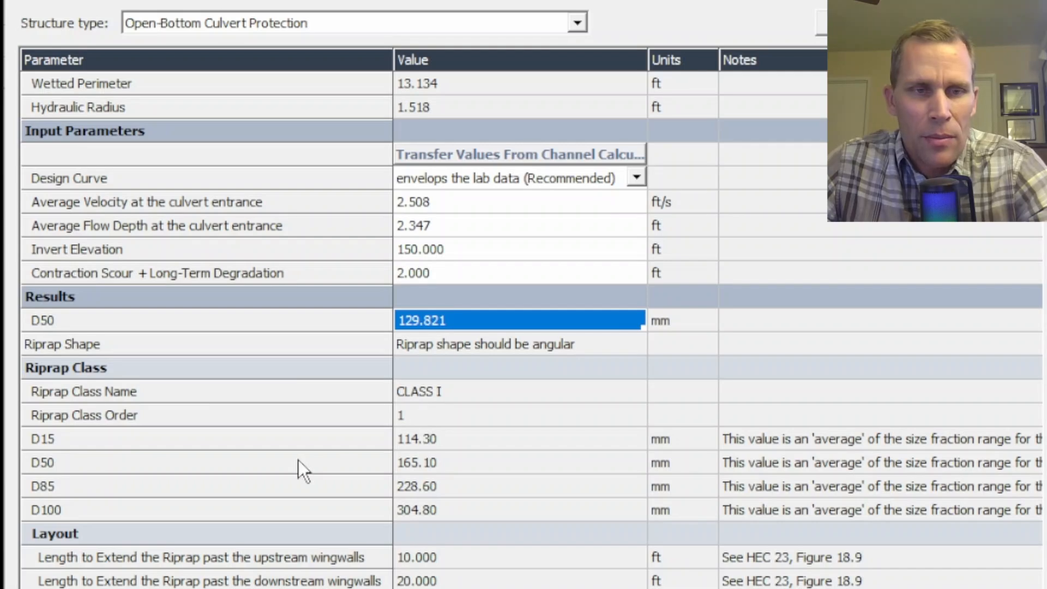
{"action": "left_click", "coordinate": [440, 461]}
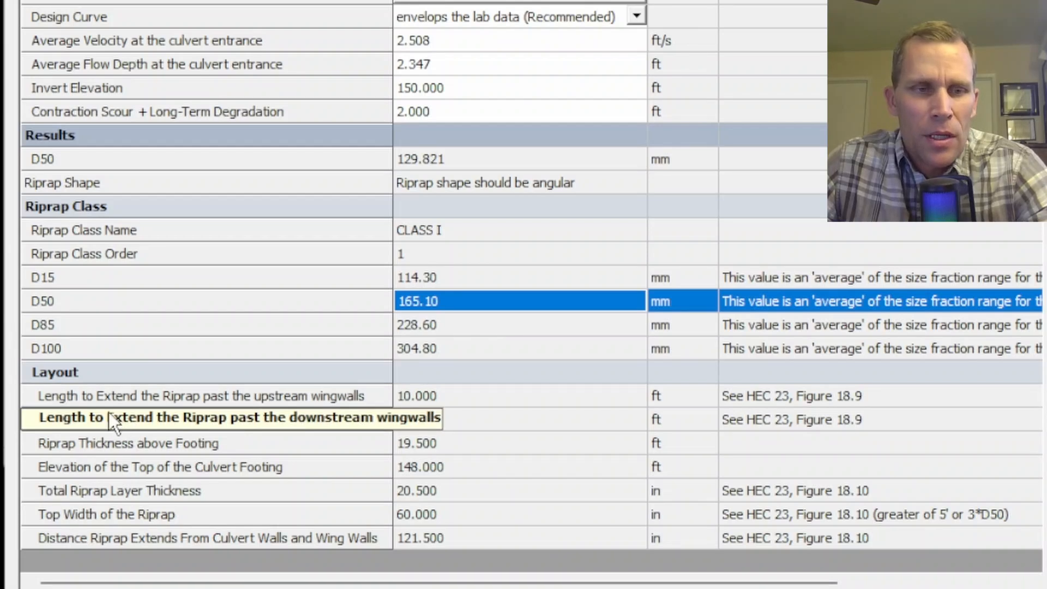
- Review the layout results for riprap extension past the wingwalls, total layer thickness and top width
{"action": "left_click", "coordinate": [455, 404]}
{"action": "left_click", "coordinate": [450, 425]}
{"action": "left_click", "coordinate": [444, 508]}
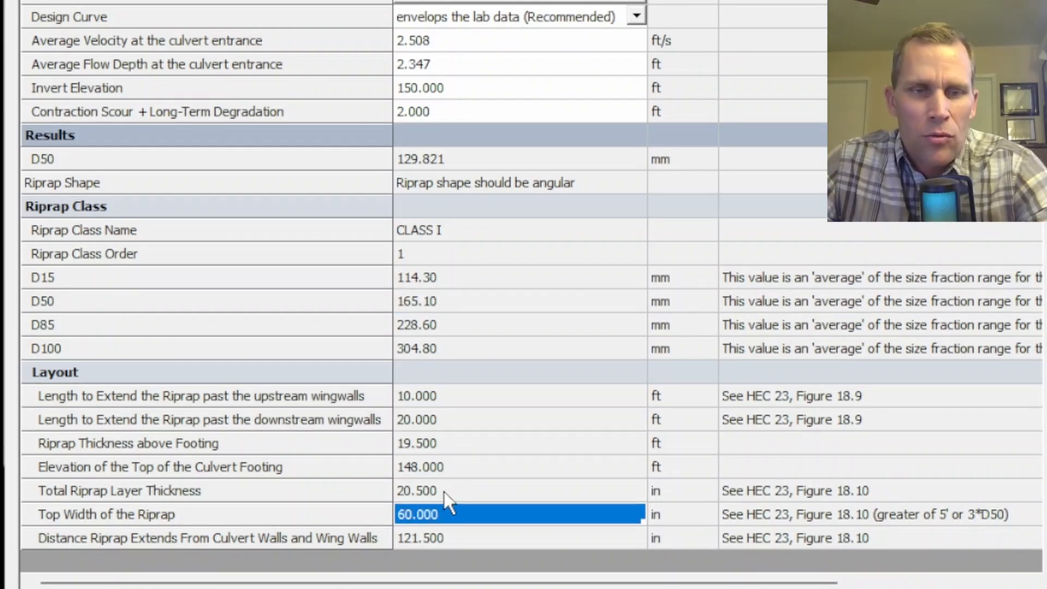
{"action": "left_click", "coordinate": [444, 492]}
{"action": "left_click", "coordinate": [453, 516]}
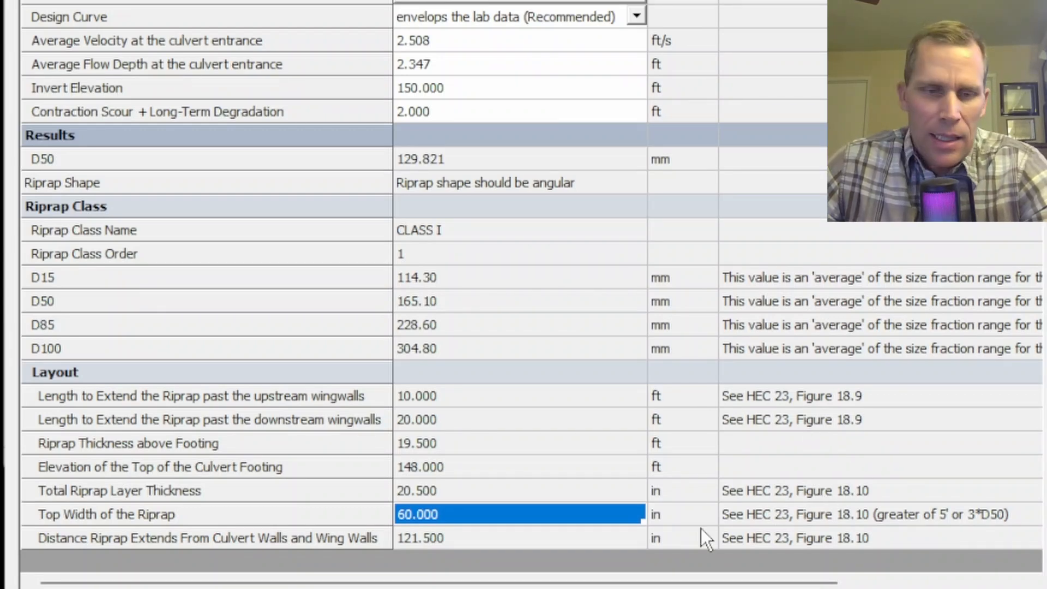
- Switch to HEC-23_vol2.pdf and examine the riprap layout in Figure 18.9 and the riprap cross section in Figure 18.10
{"action": "left_click", "coordinate": [578, 587]}
{"action": "scroll", "coordinate": [330, 206], "scroll_direction": "down", "scroll_amount": 15}
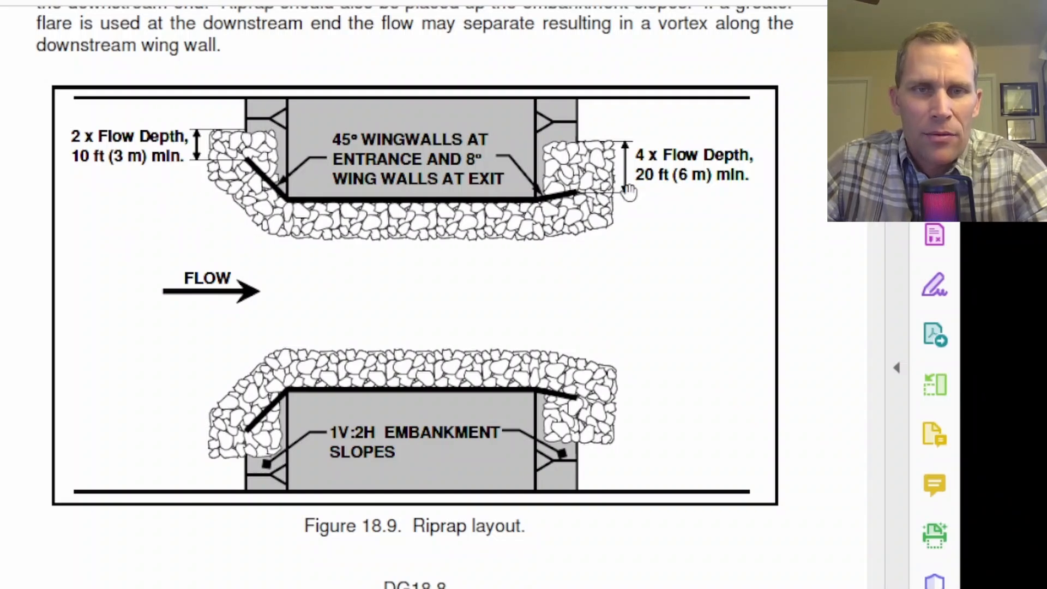
{"action": "scroll", "coordinate": [377, 280], "scroll_direction": "down", "scroll_amount": 20}
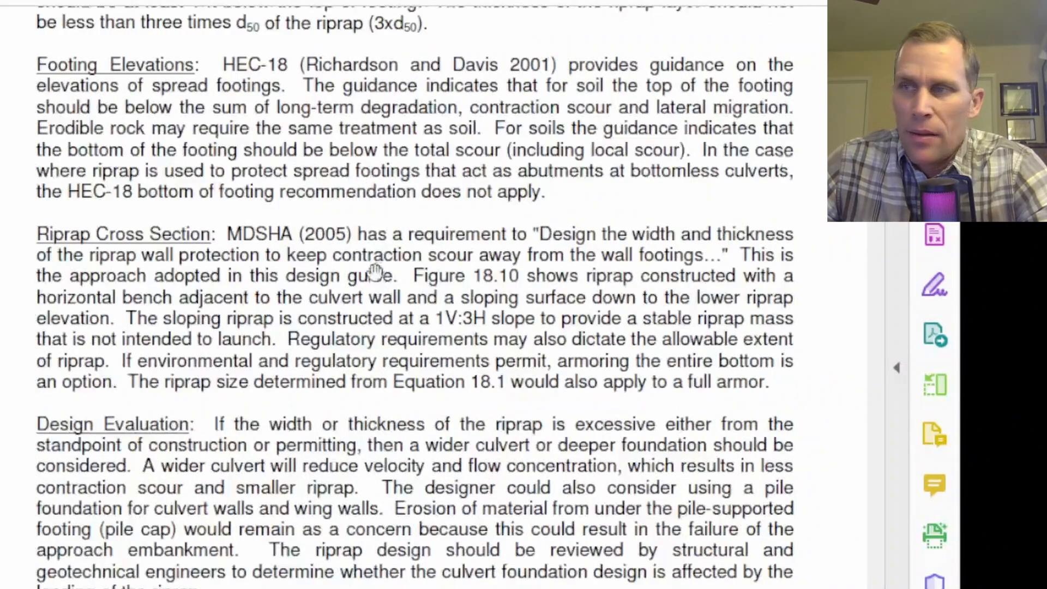
{"action": "scroll", "coordinate": [375, 271], "scroll_direction": "down", "scroll_amount": 10}
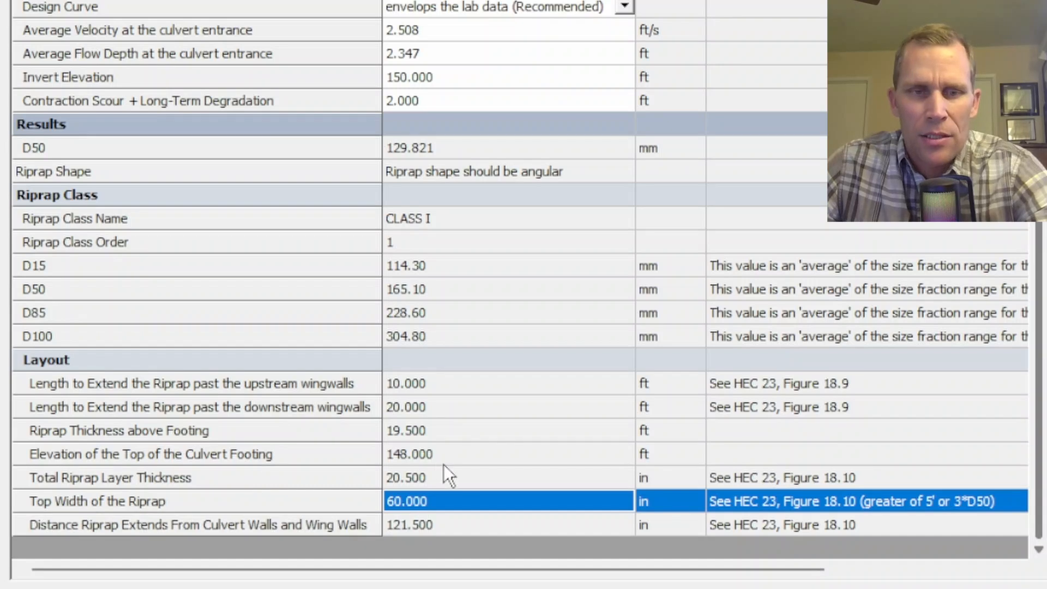
- Return to the riprap analysis in Hydraulic Toolbox and check the total riprap layer thickness and the computed D50
{"action": "left_click", "coordinate": [454, 484]}
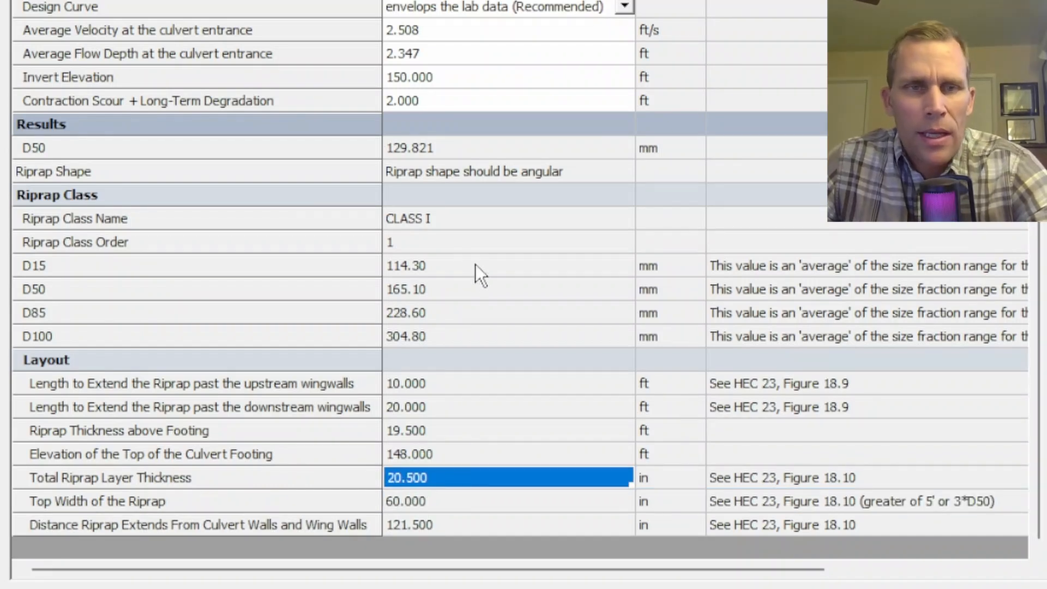
{"action": "scroll", "coordinate": [374, 204], "scroll_direction": "up", "scroll_amount": 3}
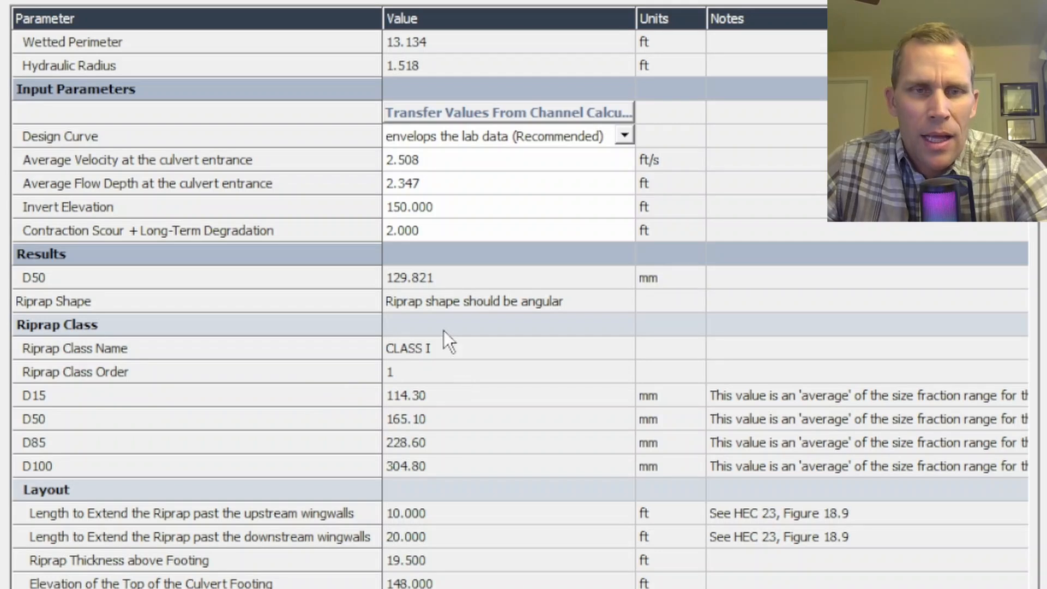
{"action": "left_click", "coordinate": [439, 280]}
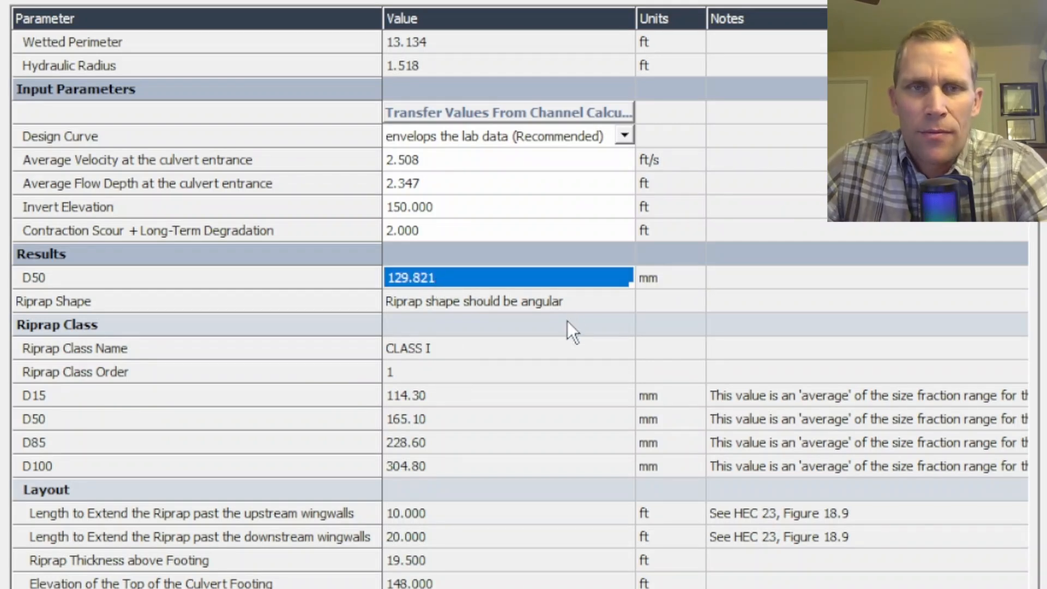
- Set Channel 1's flow to 100 cfs in the channel calculator, recalculate and accept the result
{"action": "scroll", "coordinate": [567, 320], "scroll_direction": "up", "scroll_amount": 3}
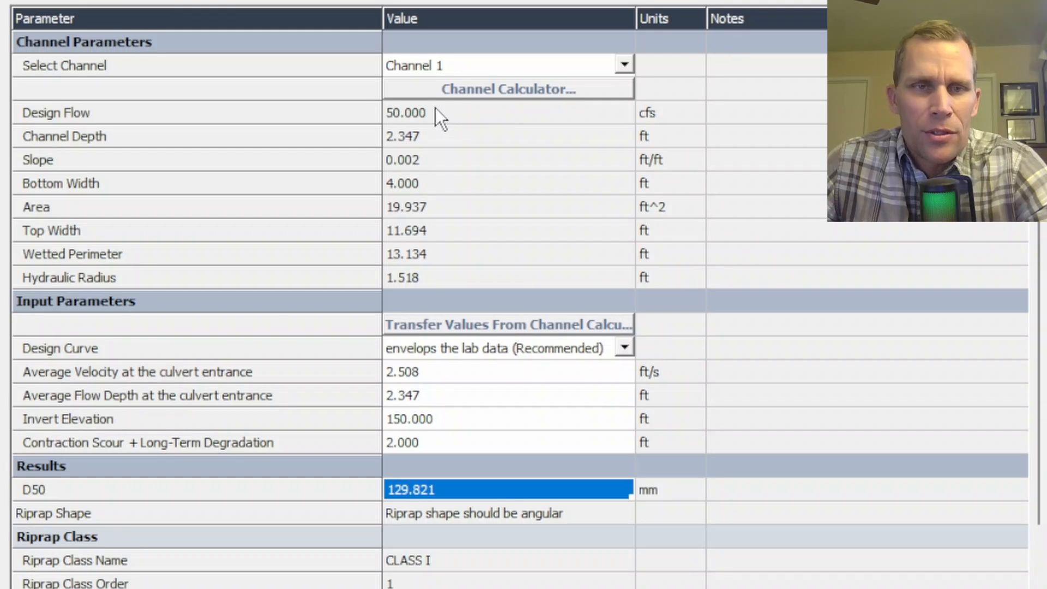
{"action": "left_click", "coordinate": [493, 97]}
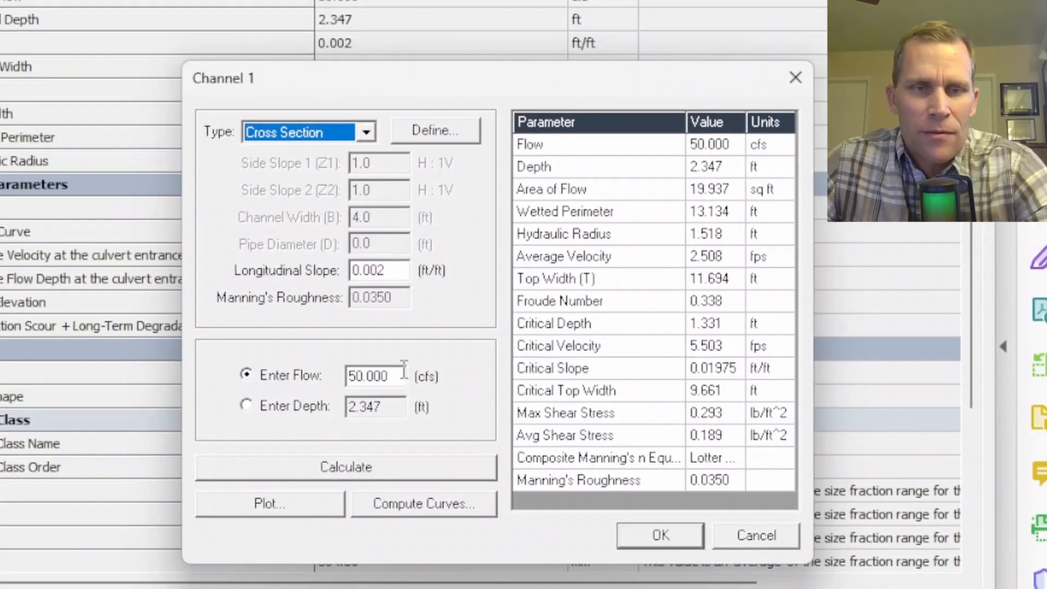
{"action": "left_click_drag", "start_coordinate": [404, 372], "coordinate": [295, 359]}
{"action": "type", "text": "100"}
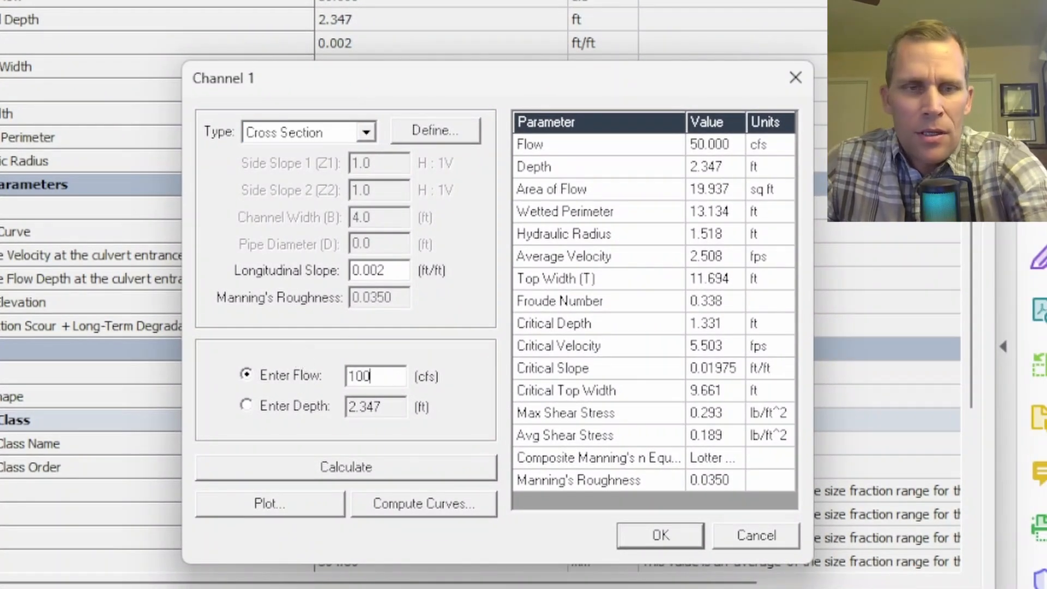
{"action": "left_click", "coordinate": [379, 458]}
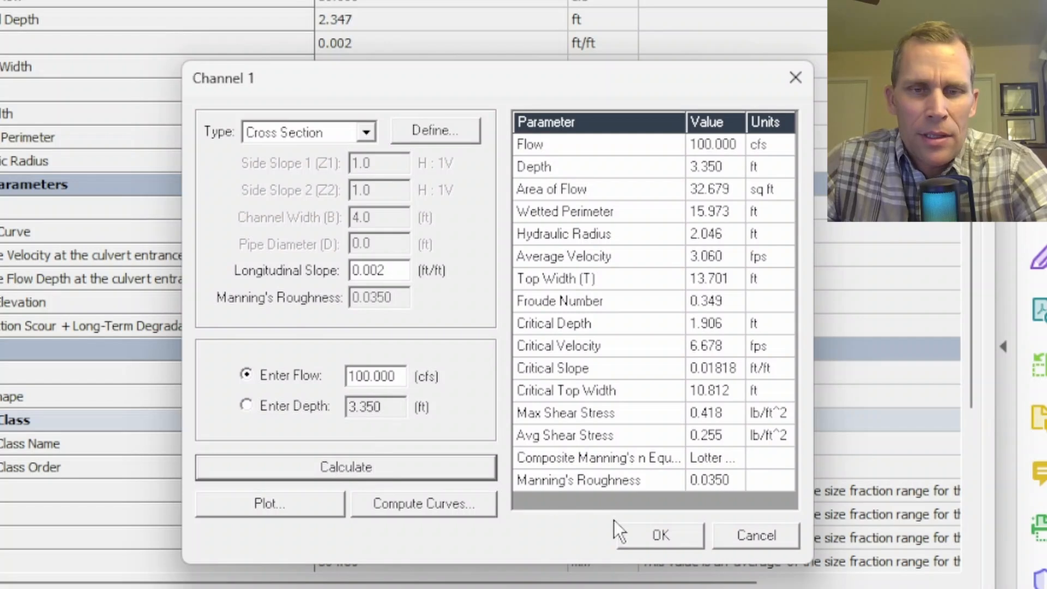
{"action": "left_click", "coordinate": [646, 532]}
- Review the recalculated D50, riprap class name and class order for the open-bottom culvert
{"action": "scroll", "coordinate": [494, 280], "scroll_direction": "down", "scroll_amount": 1}
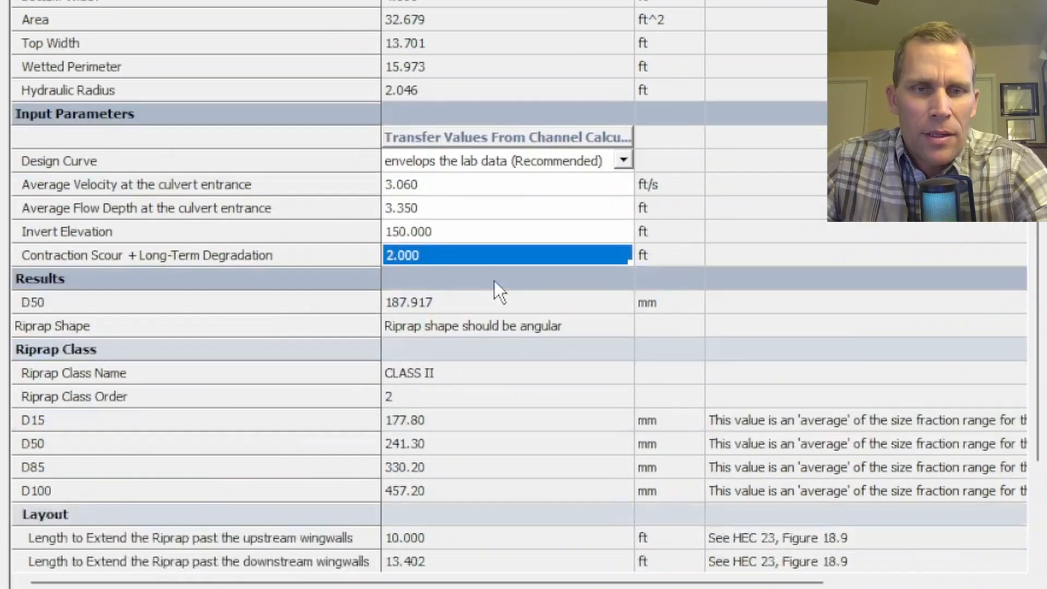
{"action": "scroll", "coordinate": [494, 280], "scroll_direction": "down", "scroll_amount": 2}
{"action": "left_click", "coordinate": [443, 163]}
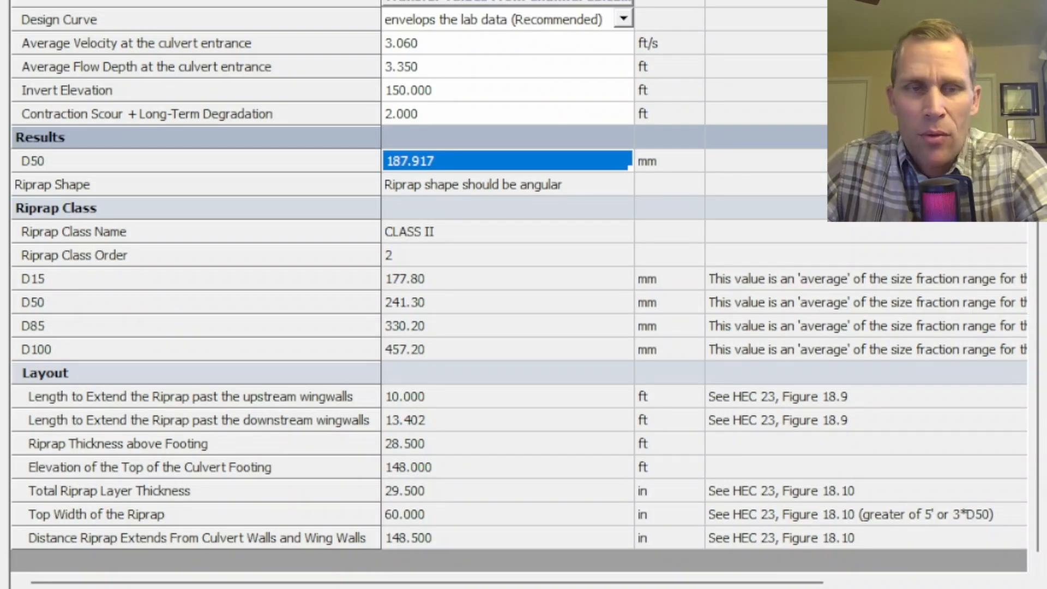
{"action": "left_click", "coordinate": [417, 254]}
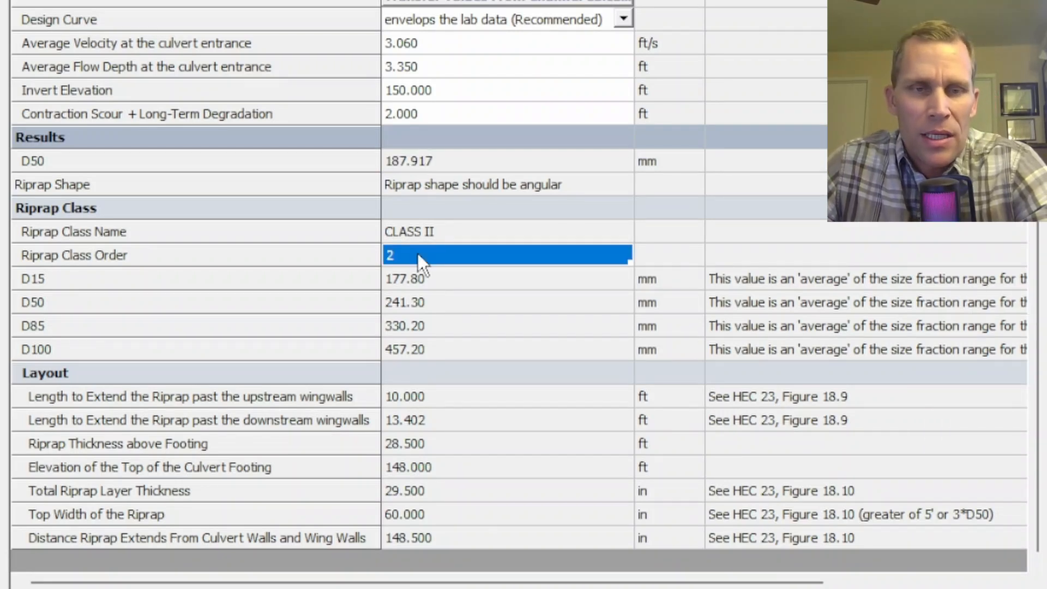
{"action": "left_click", "coordinate": [444, 237]}
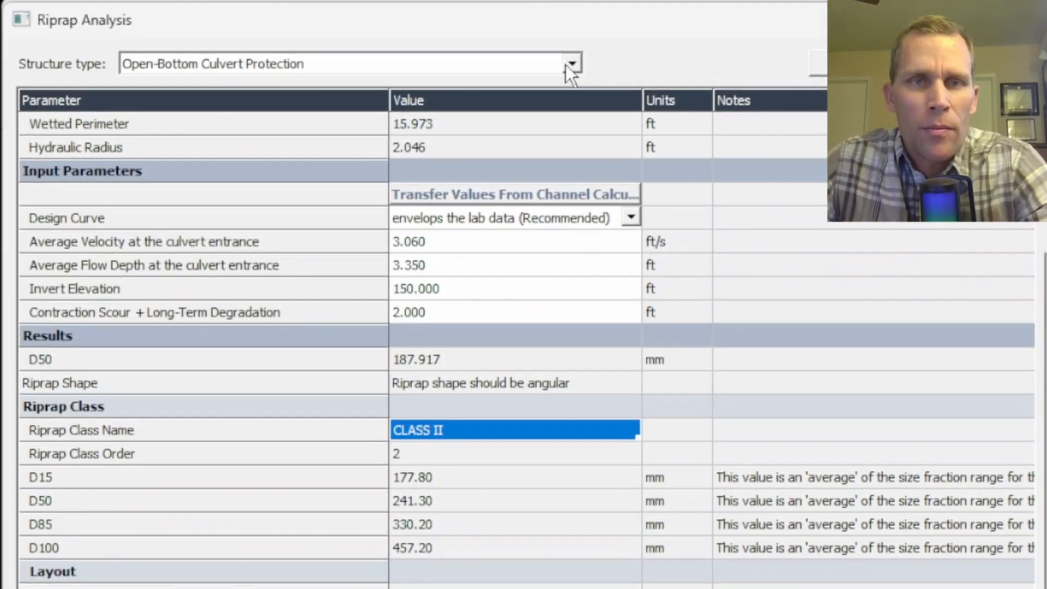
- Choose Spur as the structure type, then set Channel 1's flow to 50 cfs, recalculate and accept it
{"action": "left_click", "coordinate": [570, 64]}
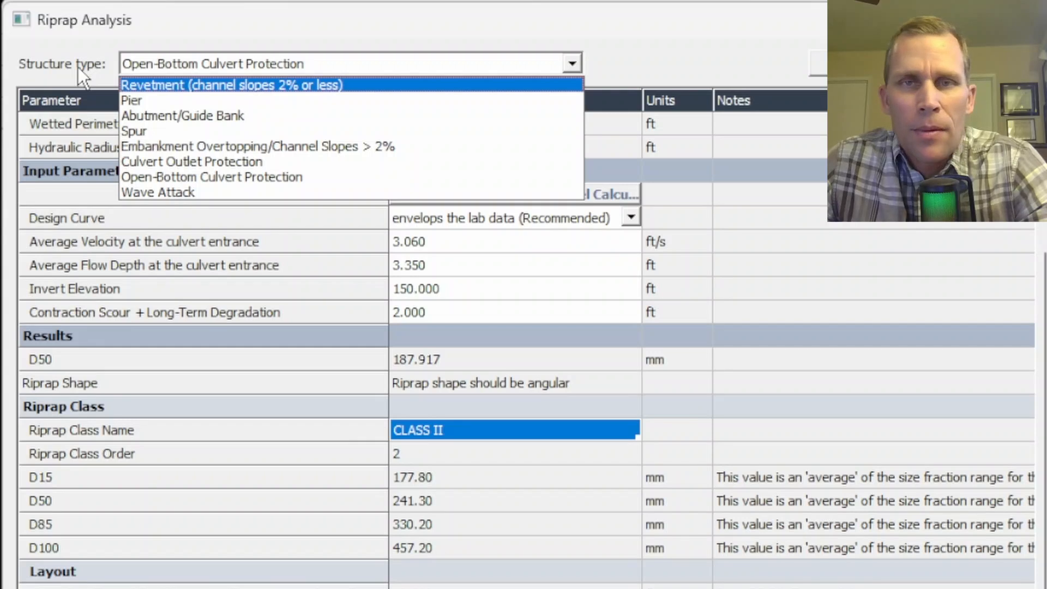
{"action": "left_click", "coordinate": [157, 132]}
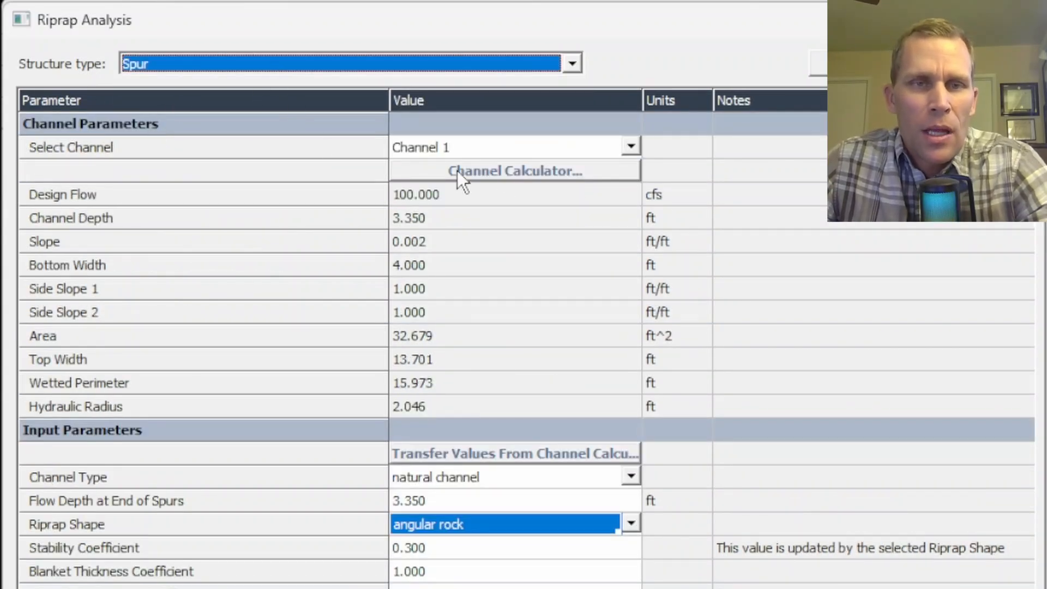
{"action": "left_click", "coordinate": [485, 171]}
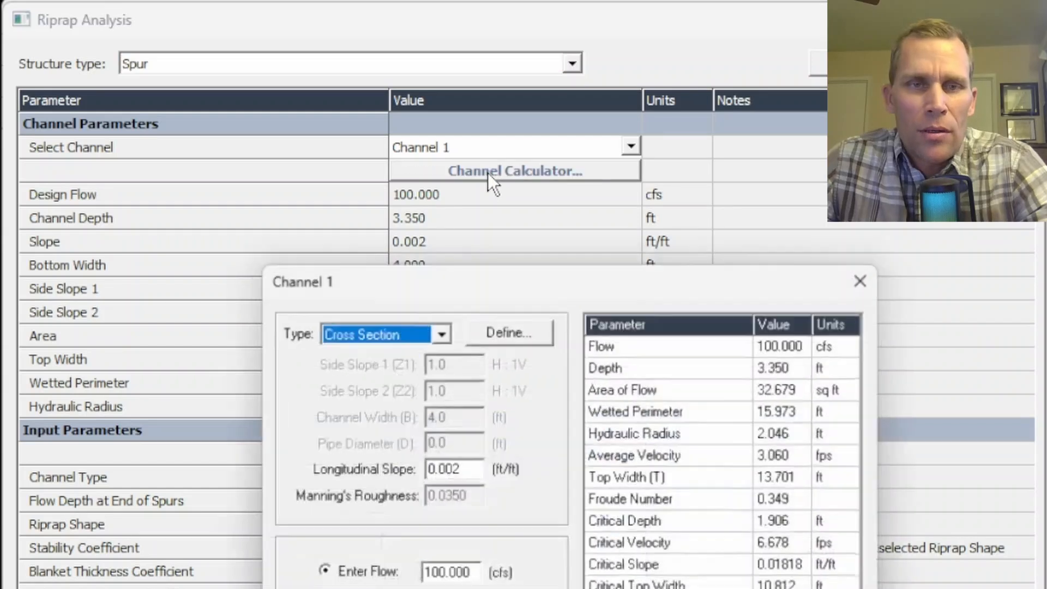
{"action": "key", "text": "Tab"}
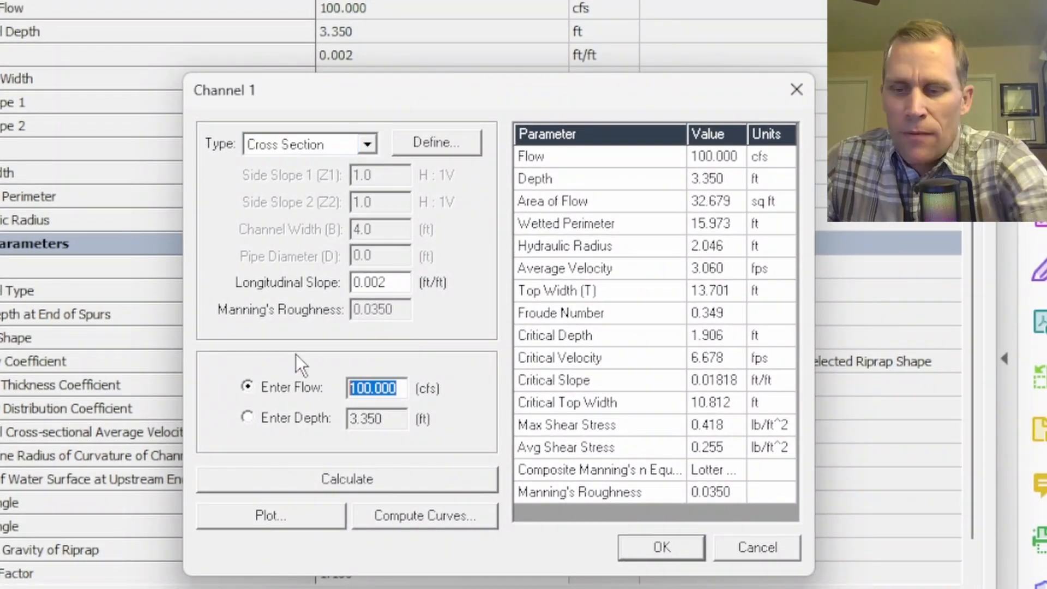
{"action": "type", "text": "50"}
{"action": "left_click", "coordinate": [376, 480]}
{"action": "left_click", "coordinate": [649, 540]}
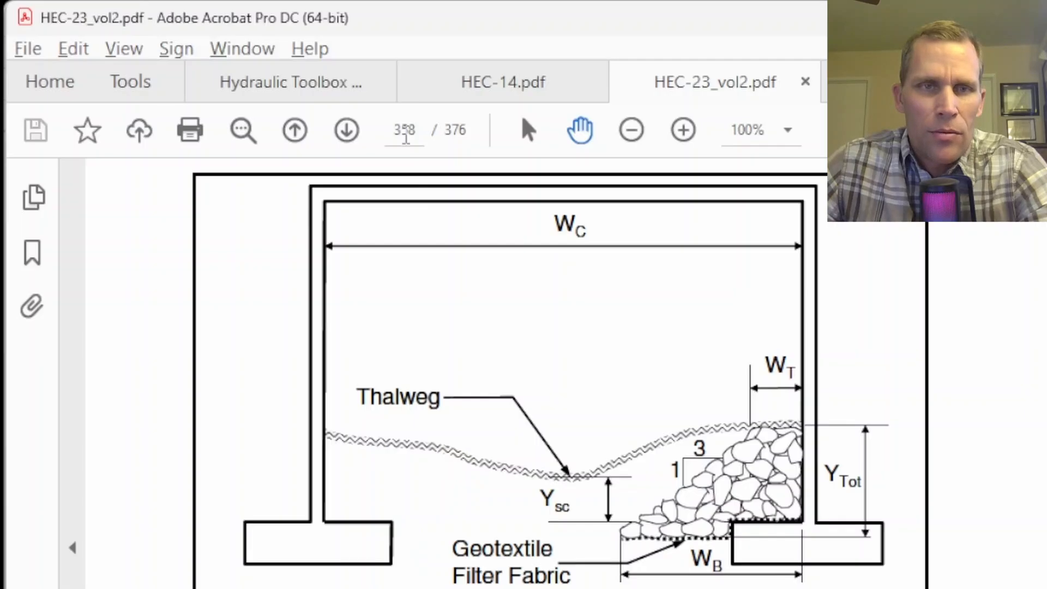
- Go to section 11.4 Channel Spur in the Hydraulic Toolbox manual and examine its figure and governing equation
{"action": "left_click", "coordinate": [306, 77]}
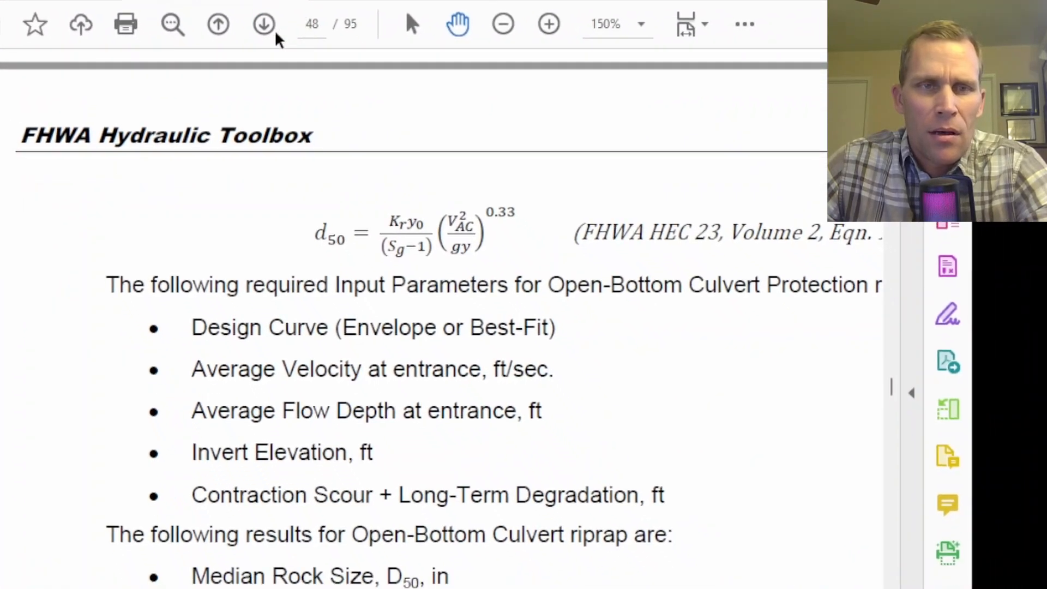
{"action": "left_click", "coordinate": [243, 58]}
{"action": "left_click", "coordinate": [244, 58]}
{"action": "left_click", "coordinate": [244, 58]}
{"action": "left_click", "coordinate": [219, 25]}
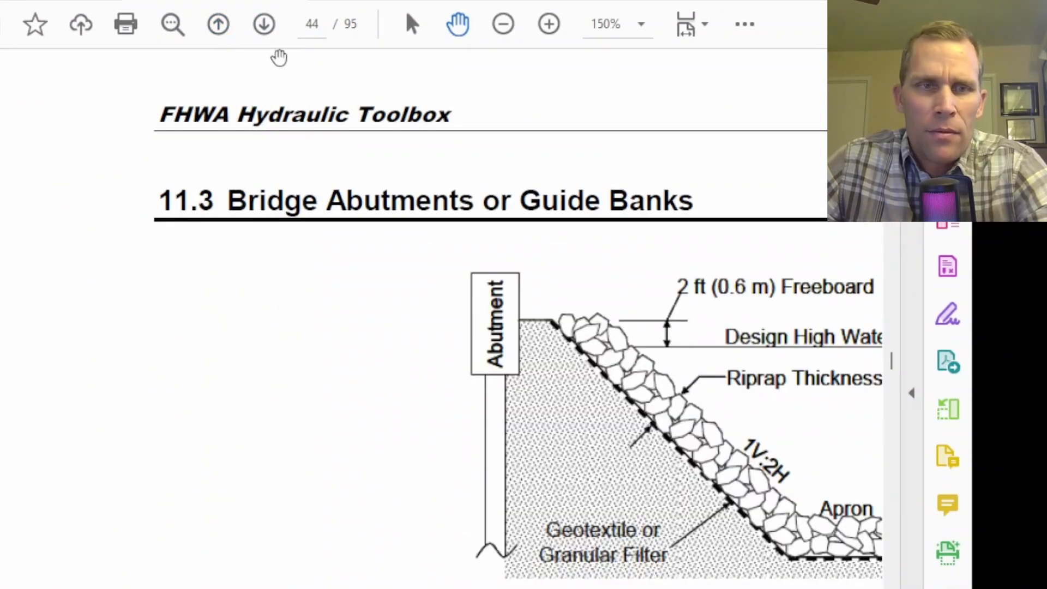
{"action": "left_click", "coordinate": [261, 28]}
{"action": "scroll", "coordinate": [295, 202], "scroll_direction": "down", "scroll_amount": 2}
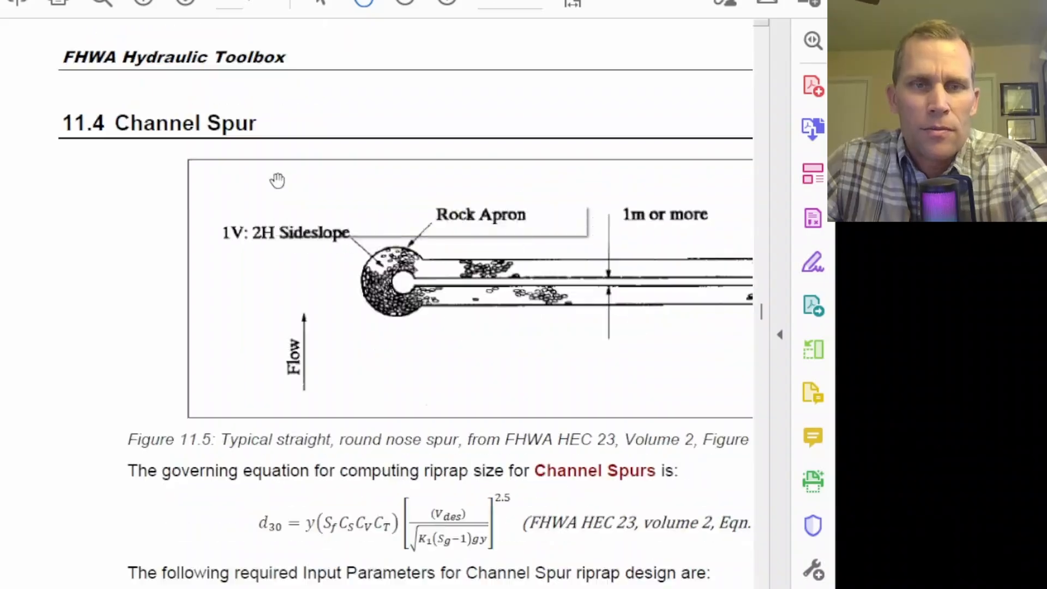